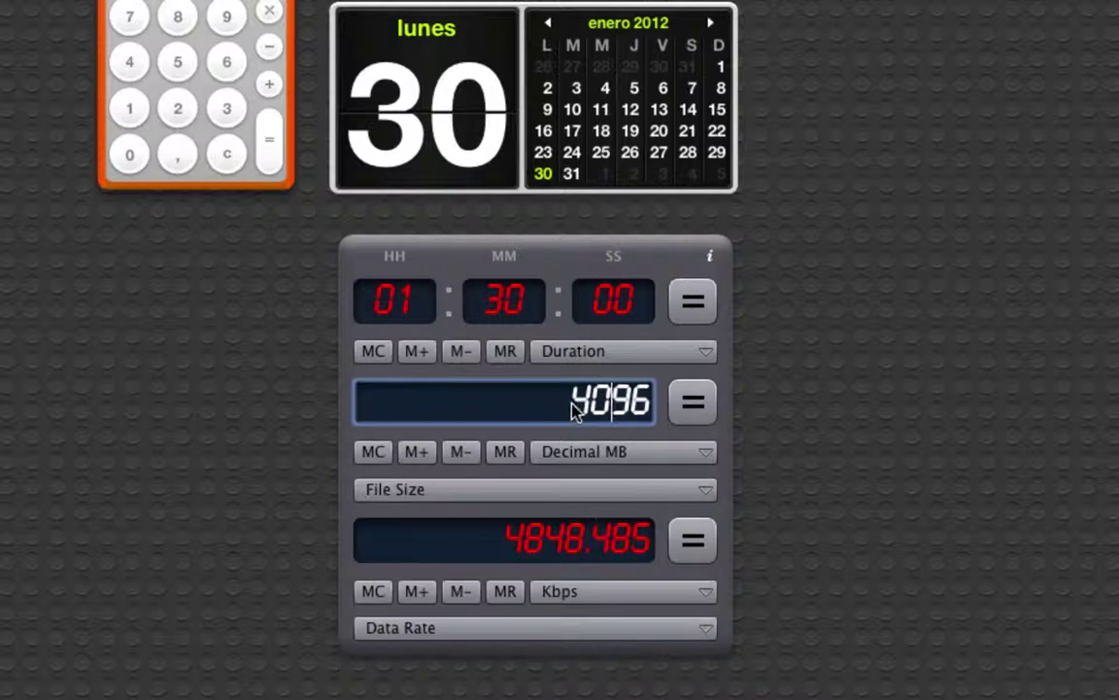
Calculate the data rate in Kbps for a 4096 MB file with a duration of 01:30:00
left_click(477, 632)
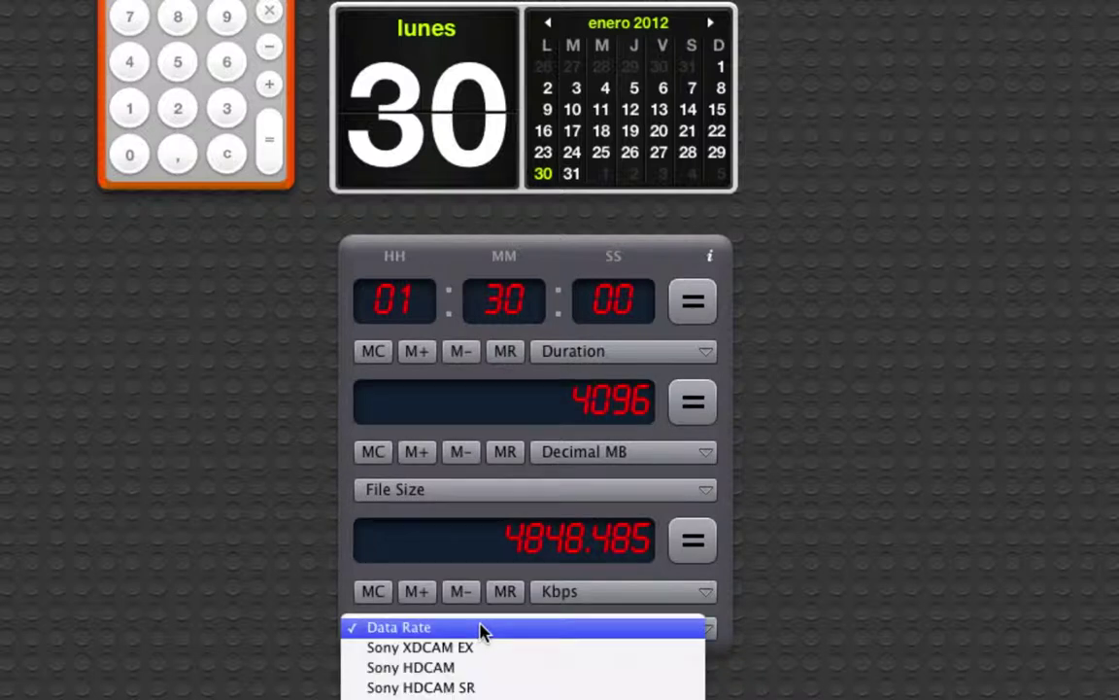
left_click(475, 633)
left_click(690, 547)
left_click_drag(596, 262, 598, 225)
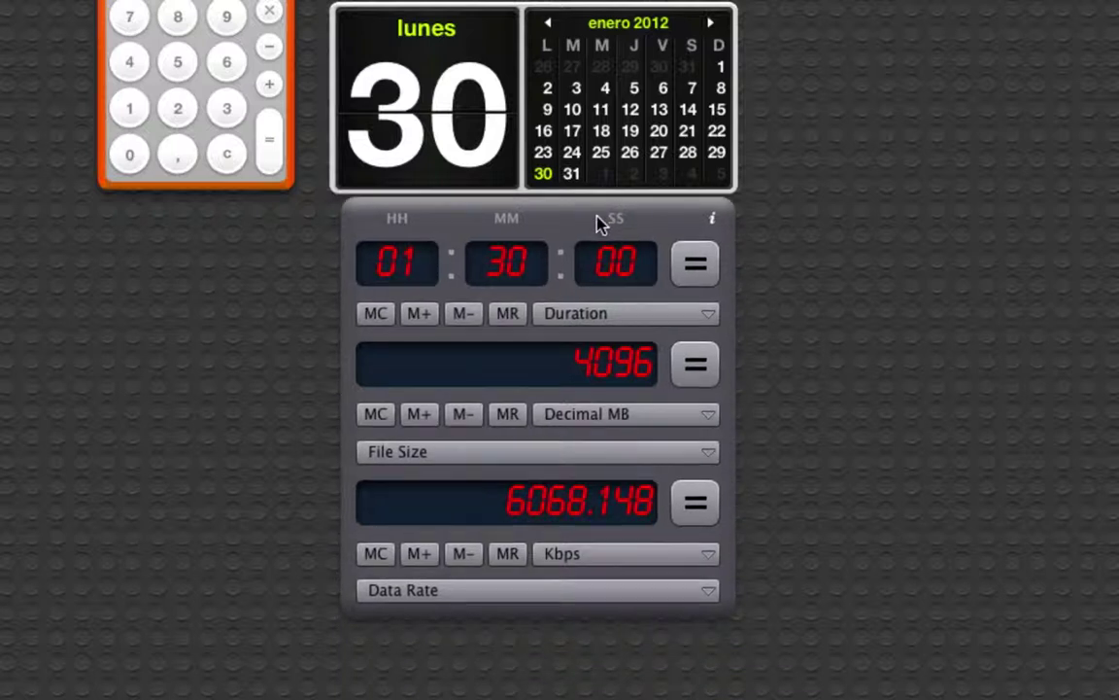
left_click(520, 510)
left_click_drag(515, 510, 588, 512)
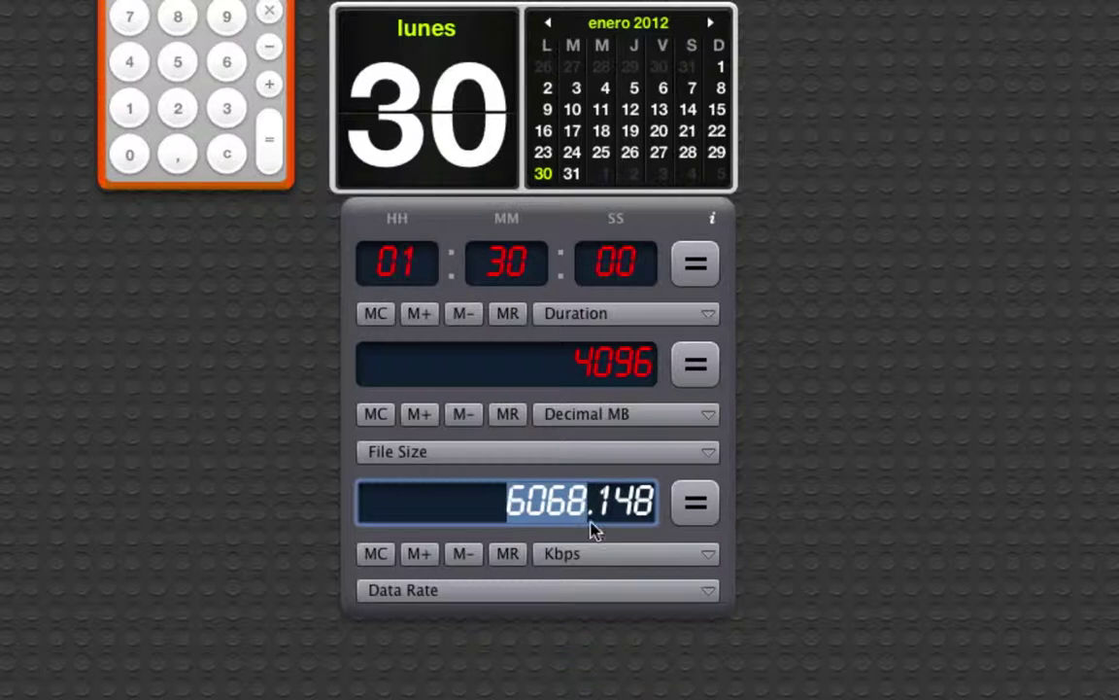
left_click(506, 595)
scroll(541, 649, "down", 2)
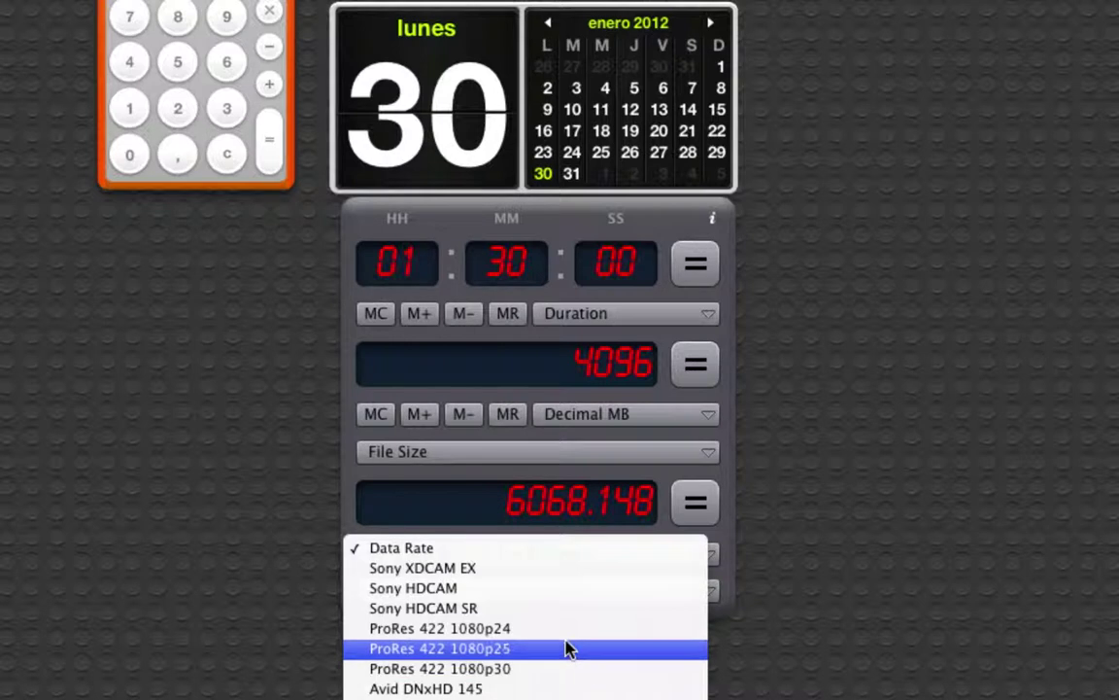
left_click(459, 500)
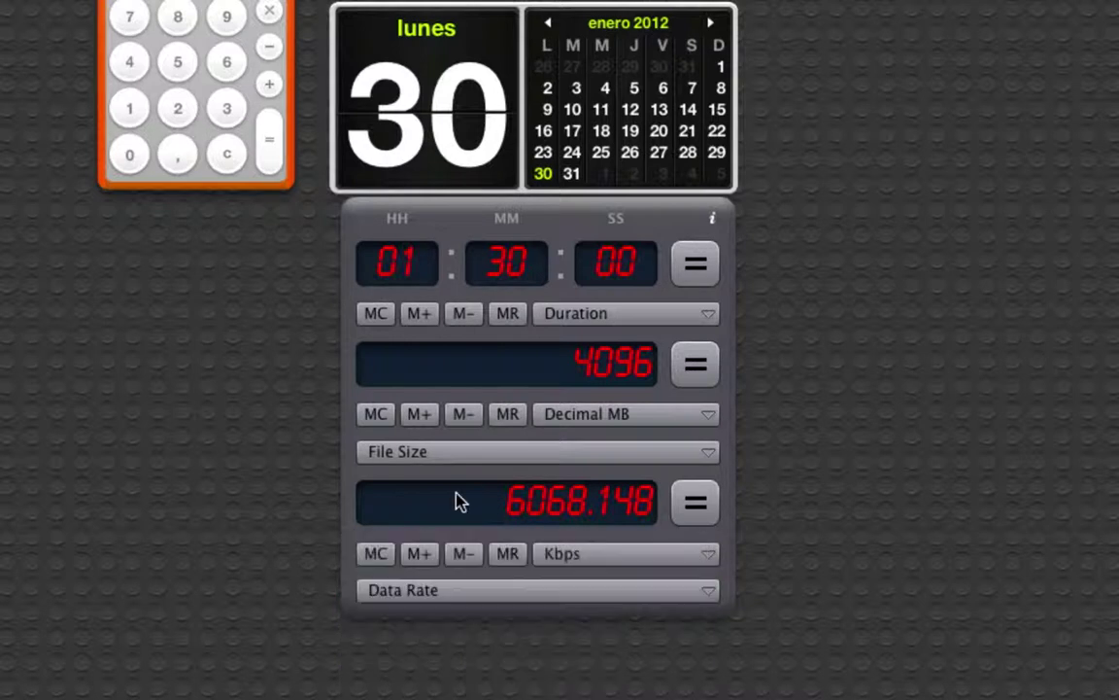
left_click(452, 499)
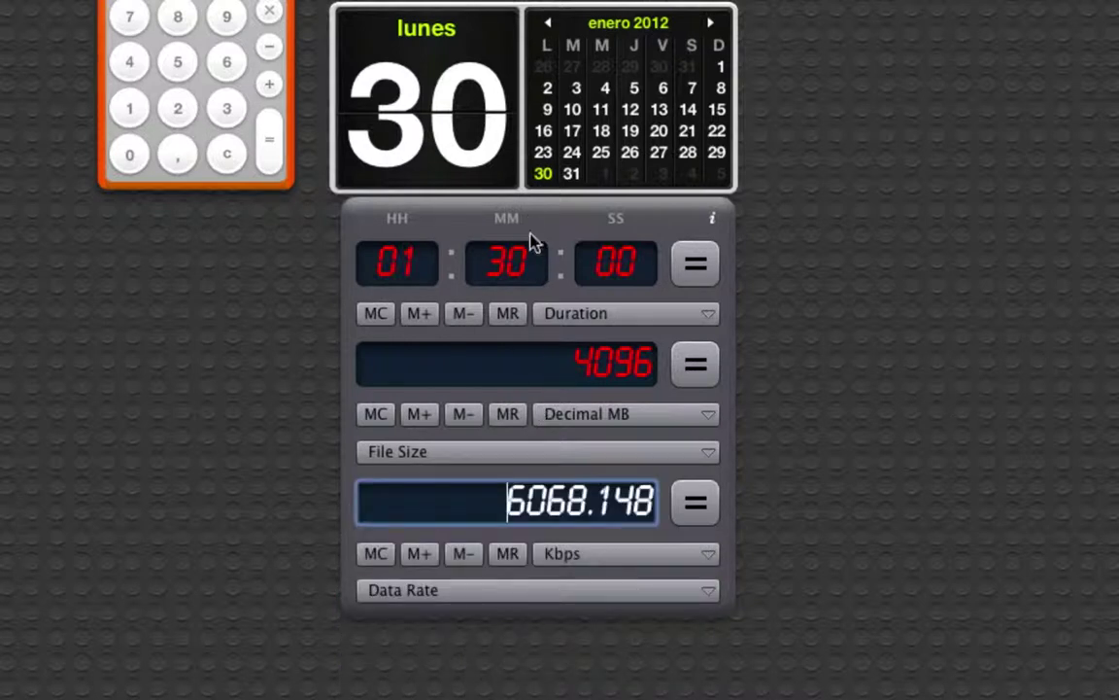
Set the duration's minutes to 50 and recalculate the data rate in Kbps
left_click(490, 264)
type("50")
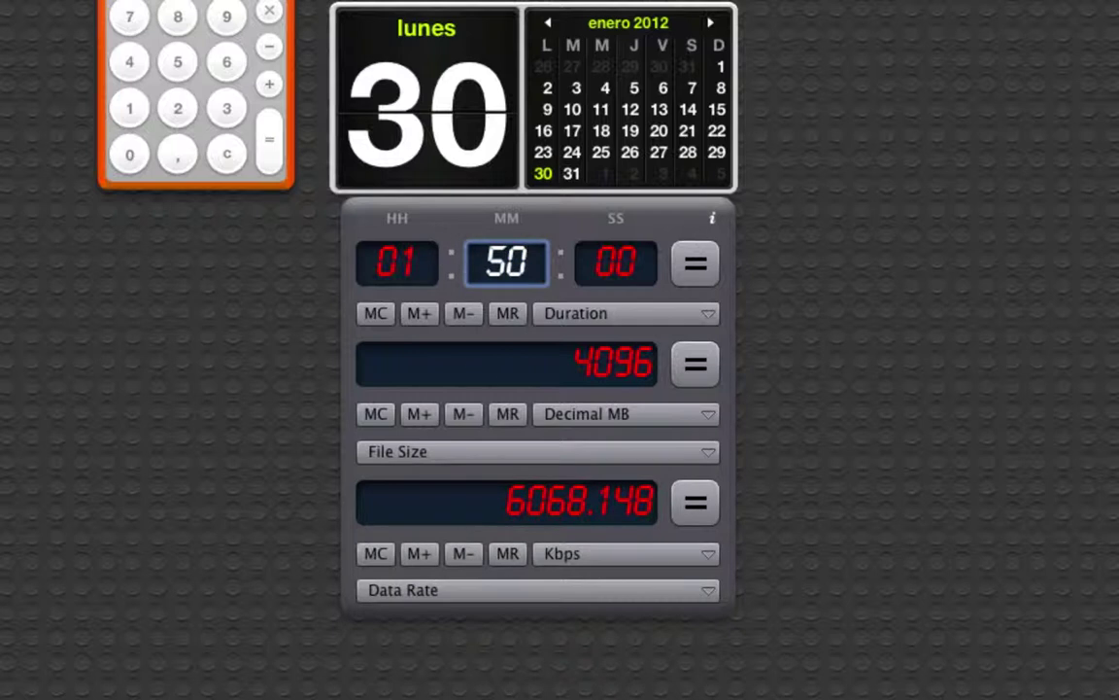
left_click(696, 505)
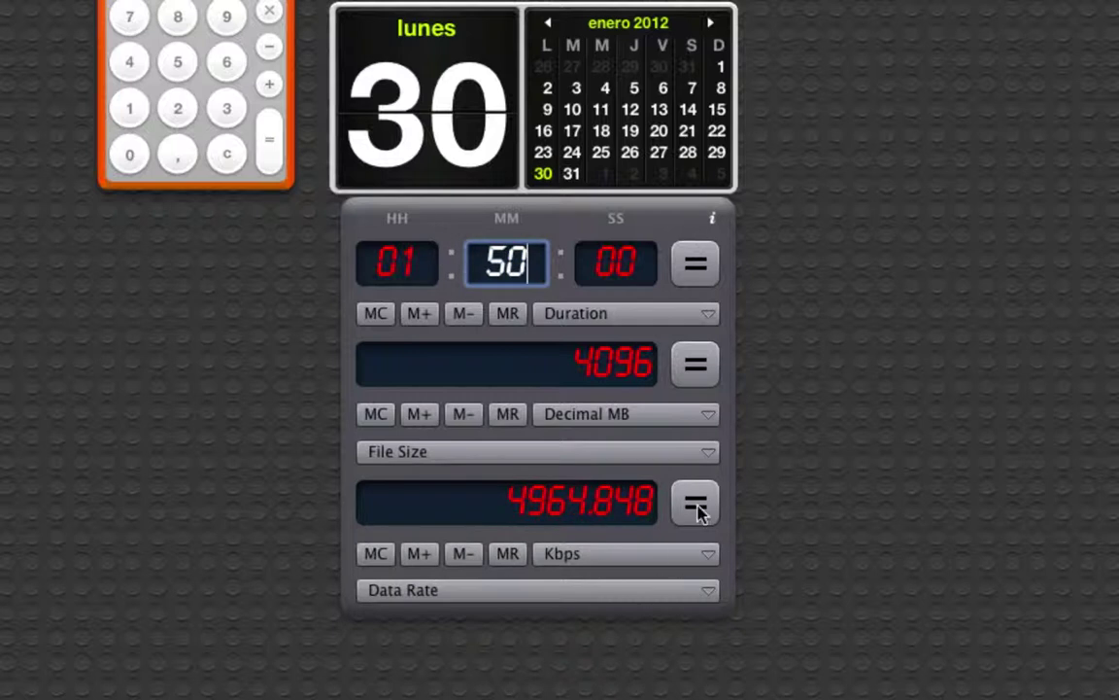
left_click(552, 512)
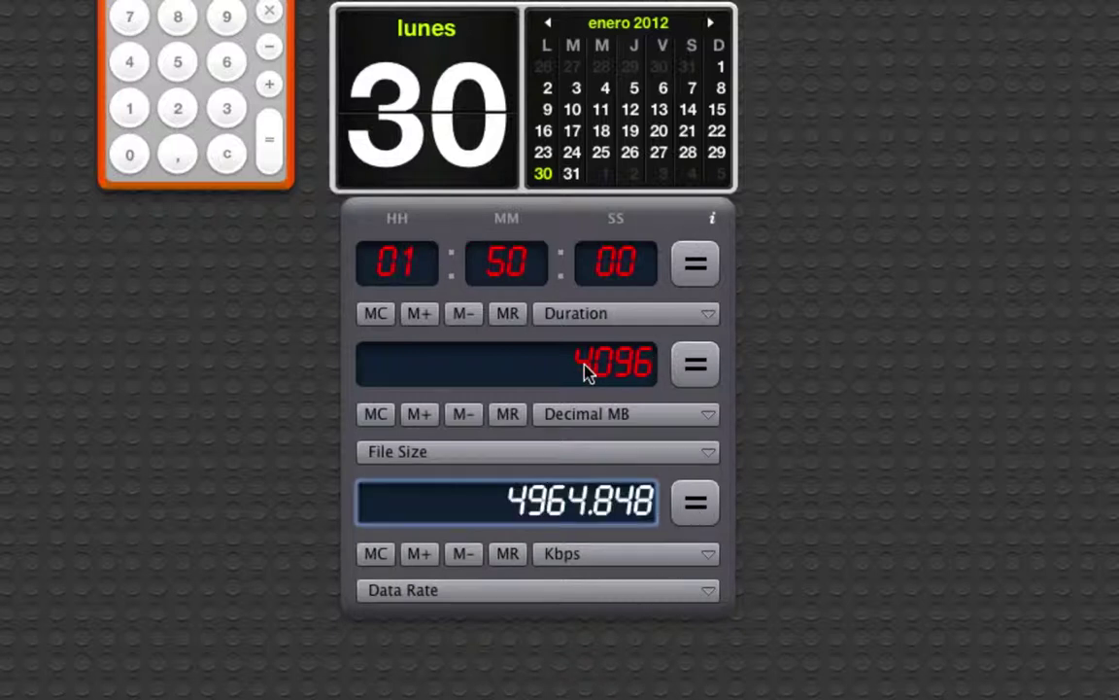
left_click_drag(508, 502, 579, 518)
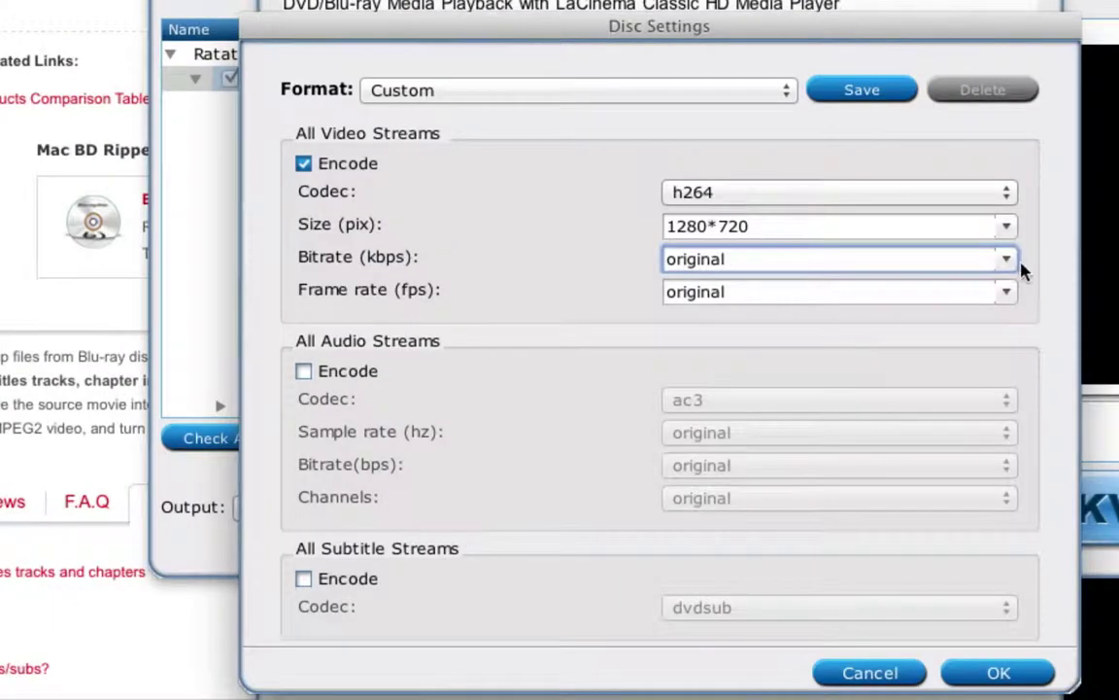
Switch to the ripper's disc settings and set the bitrate of all video streams to 4500 kbps
left_click(1007, 261)
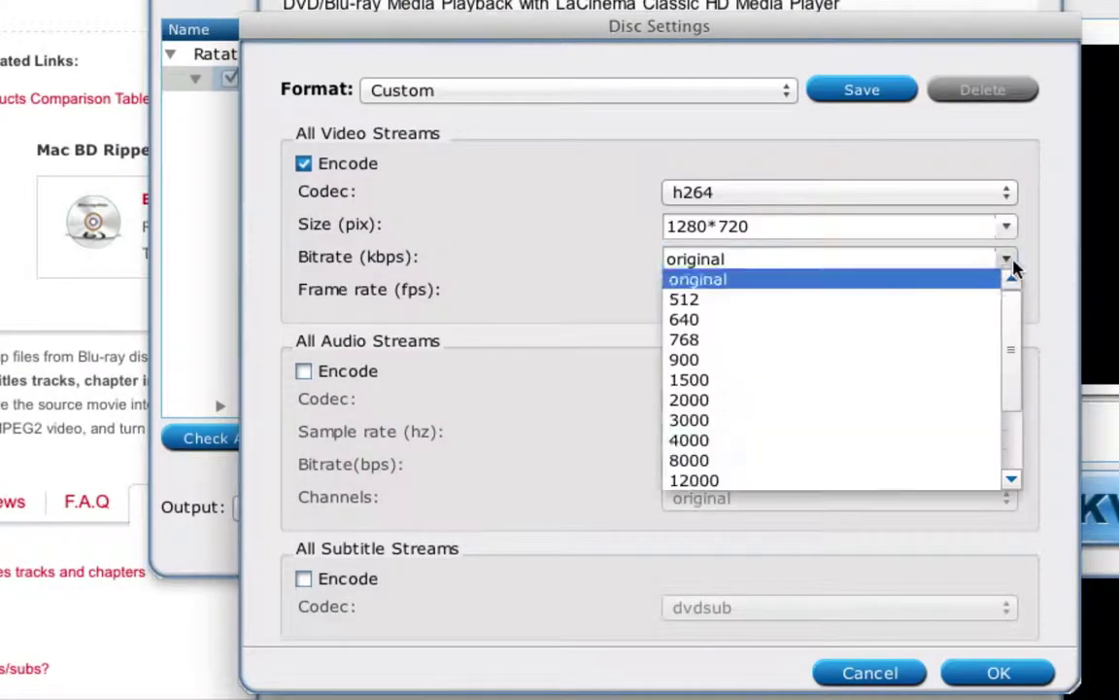
left_click(864, 449)
left_click_drag(725, 256, 681, 255)
type("600")
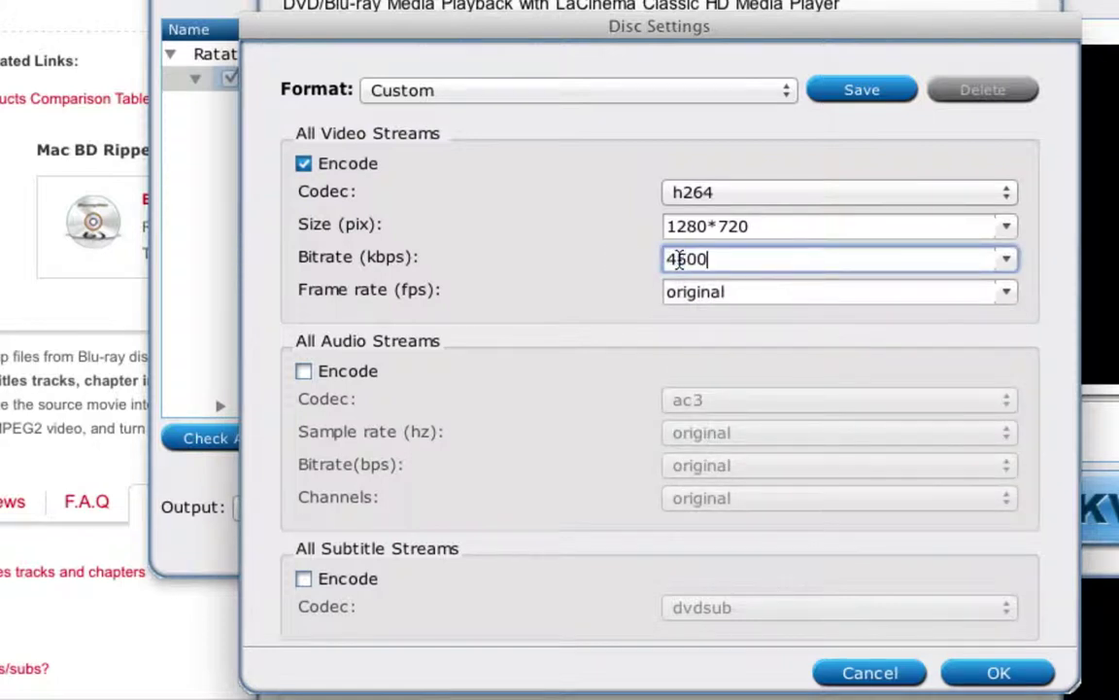
Enable encoding of all audio streams with the aac codec at a bitrate of 160000 bps
left_click(304, 371)
left_click(766, 407)
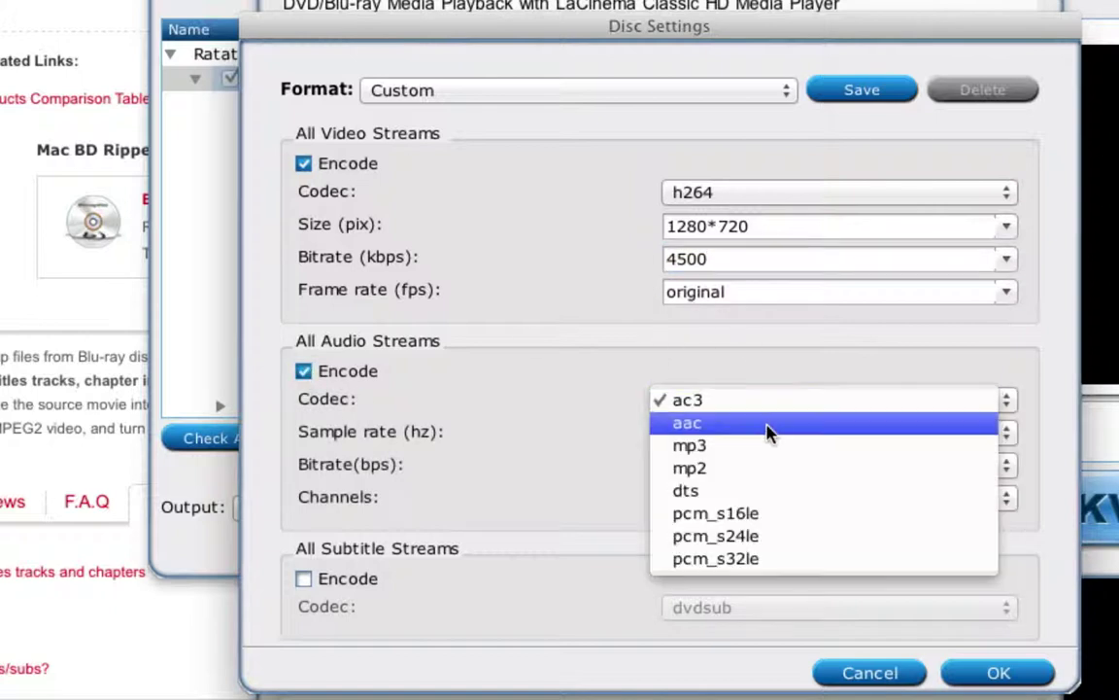
left_click(736, 430)
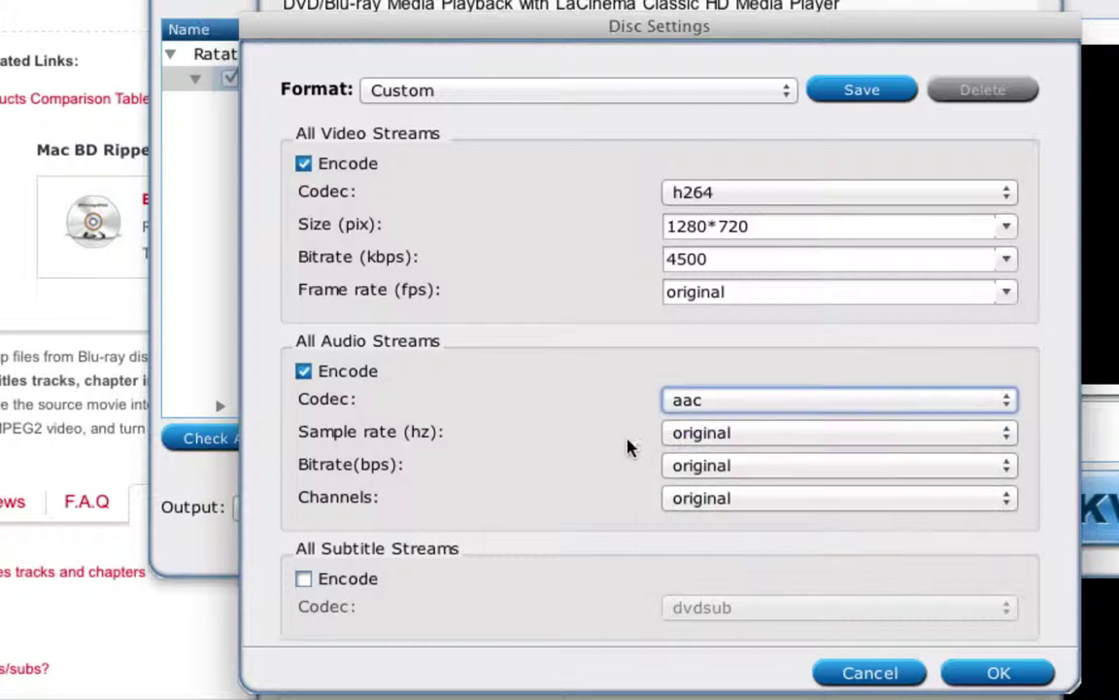
left_click(790, 472)
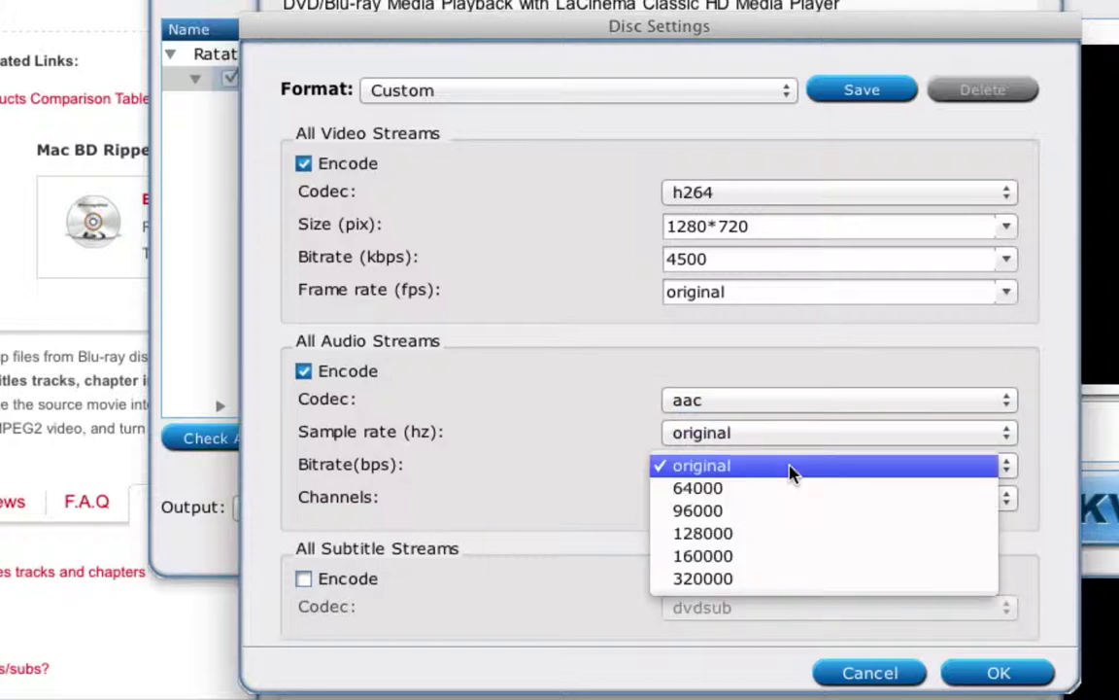
left_click(824, 556)
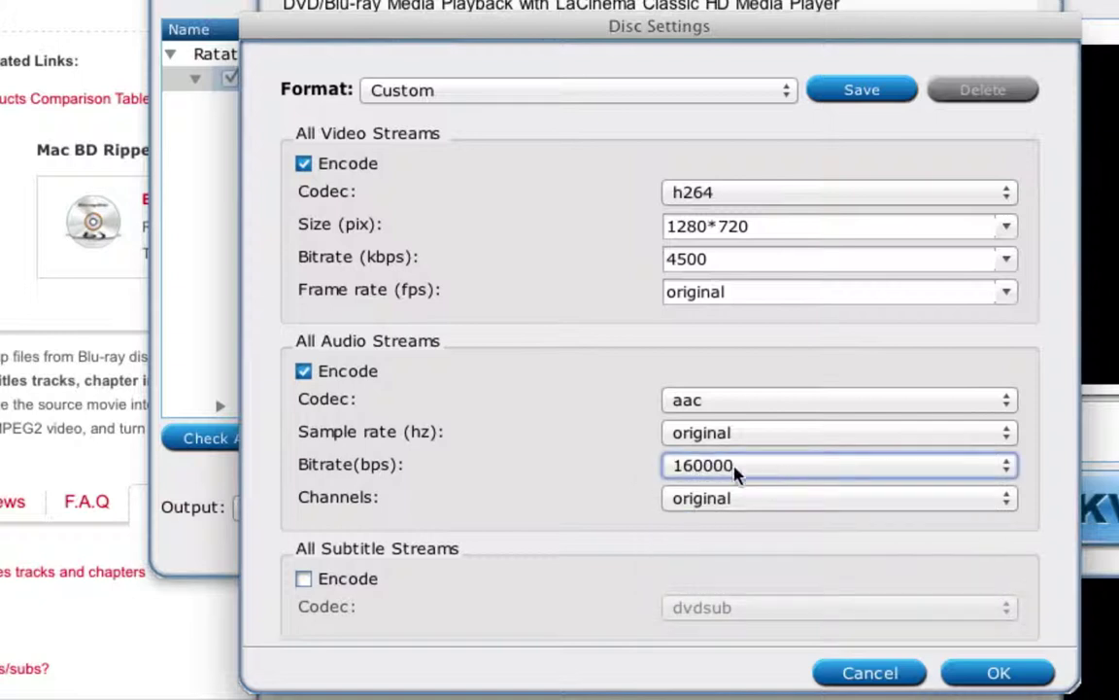
Enable encoding of all subtitle streams with the dvdsub codec, keeping the video size at 1280*720
left_click(305, 583)
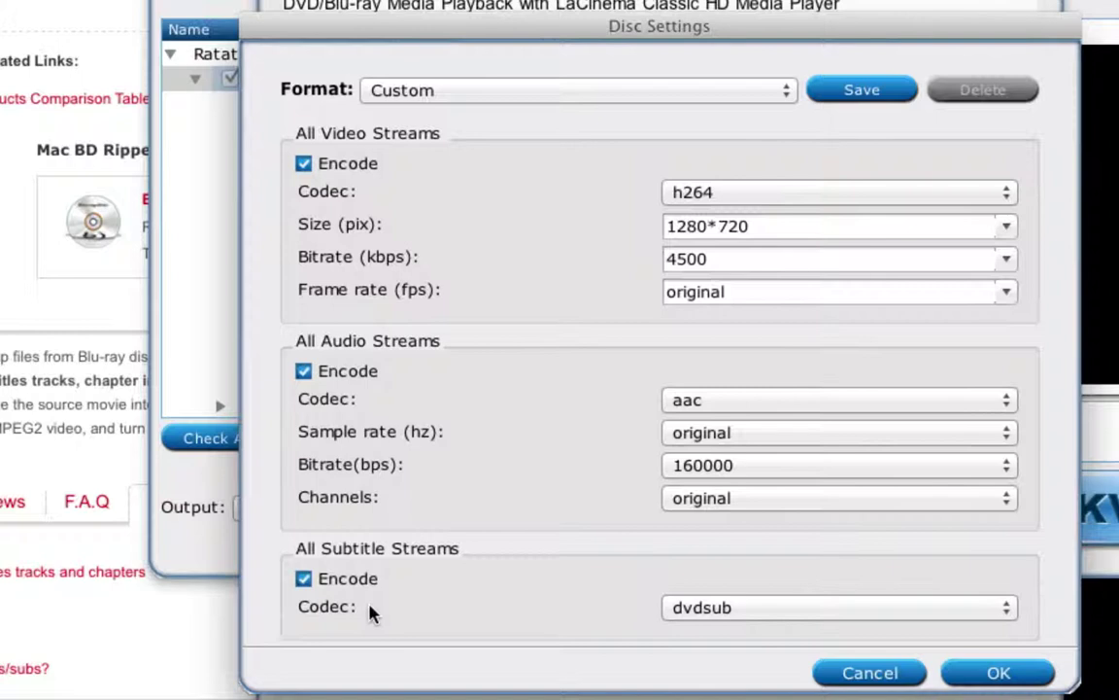
left_click(1007, 229)
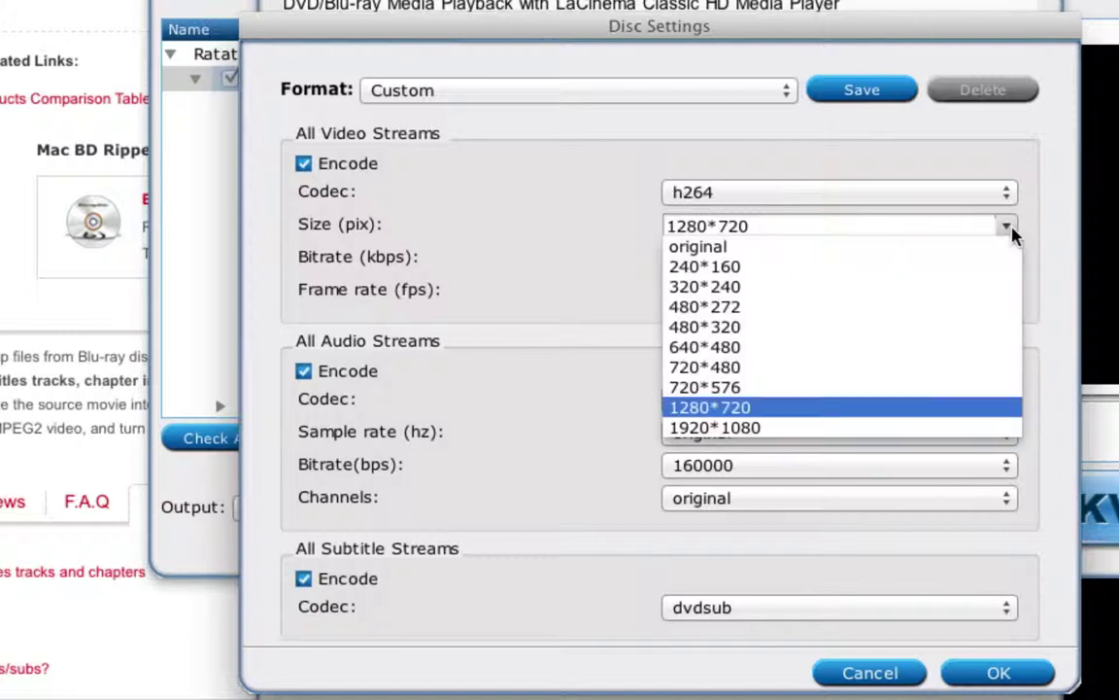
left_click(1011, 233)
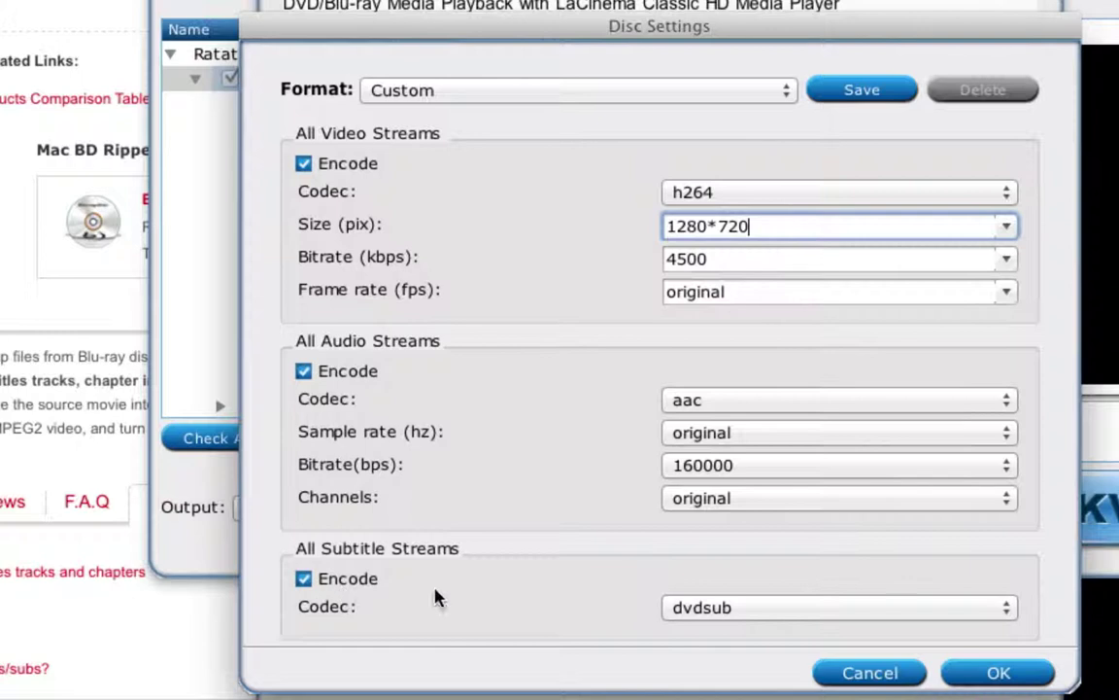
left_click(778, 607)
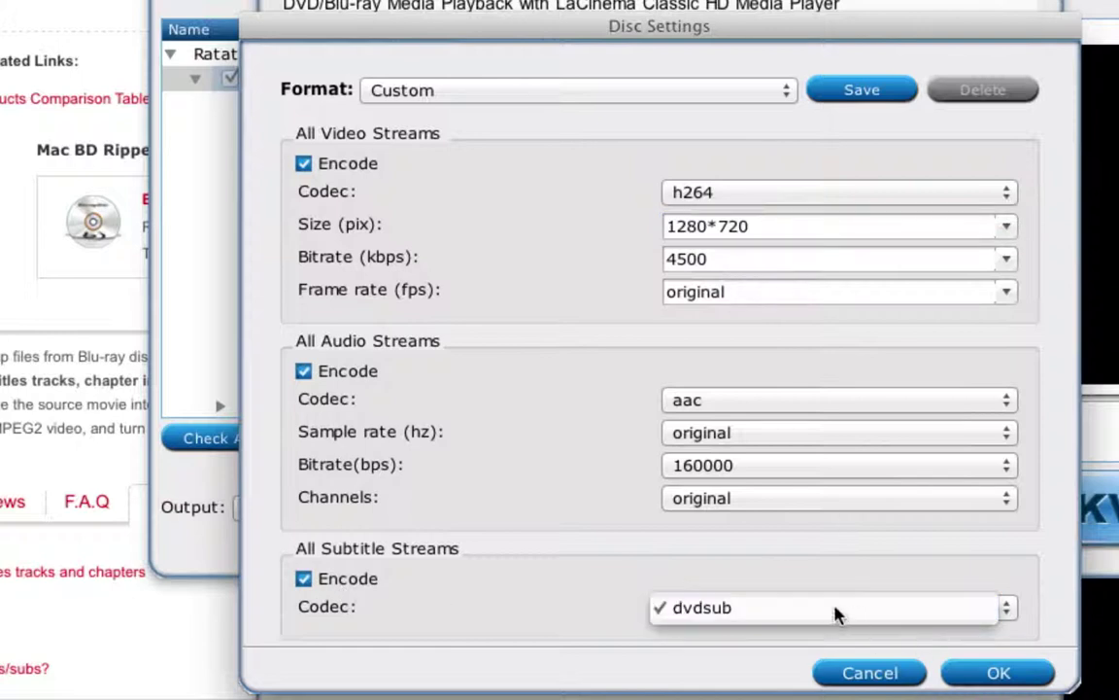
left_click(857, 617)
left_click(1004, 678)
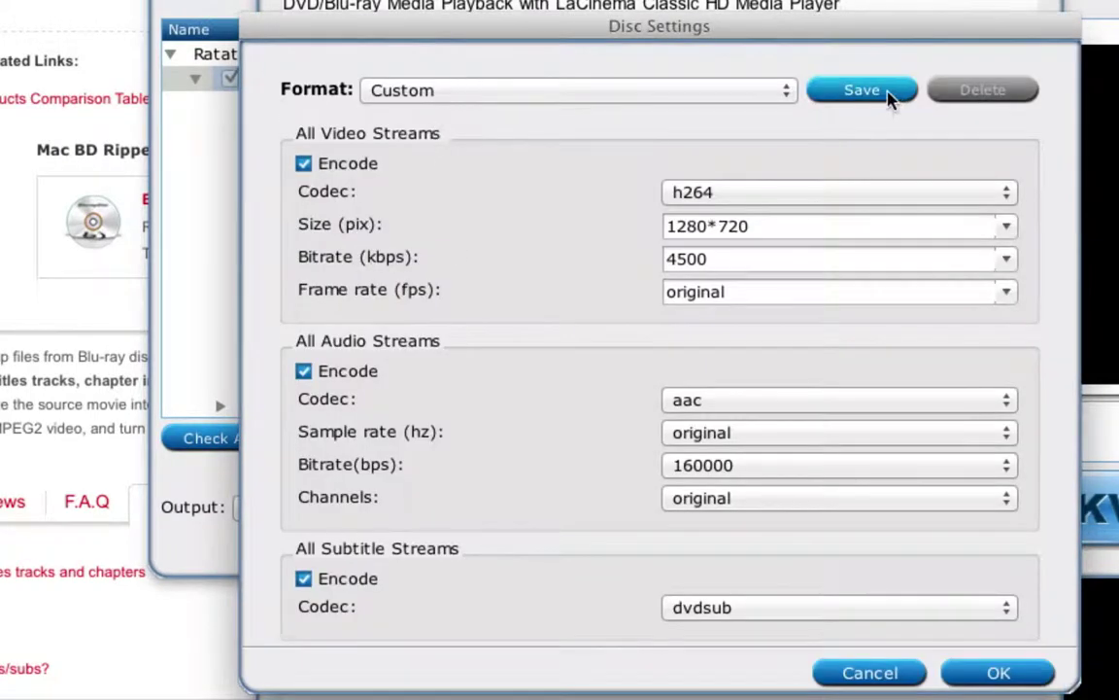
Save the custom encoding settings as a format named Ratatouille
left_click(821, 95)
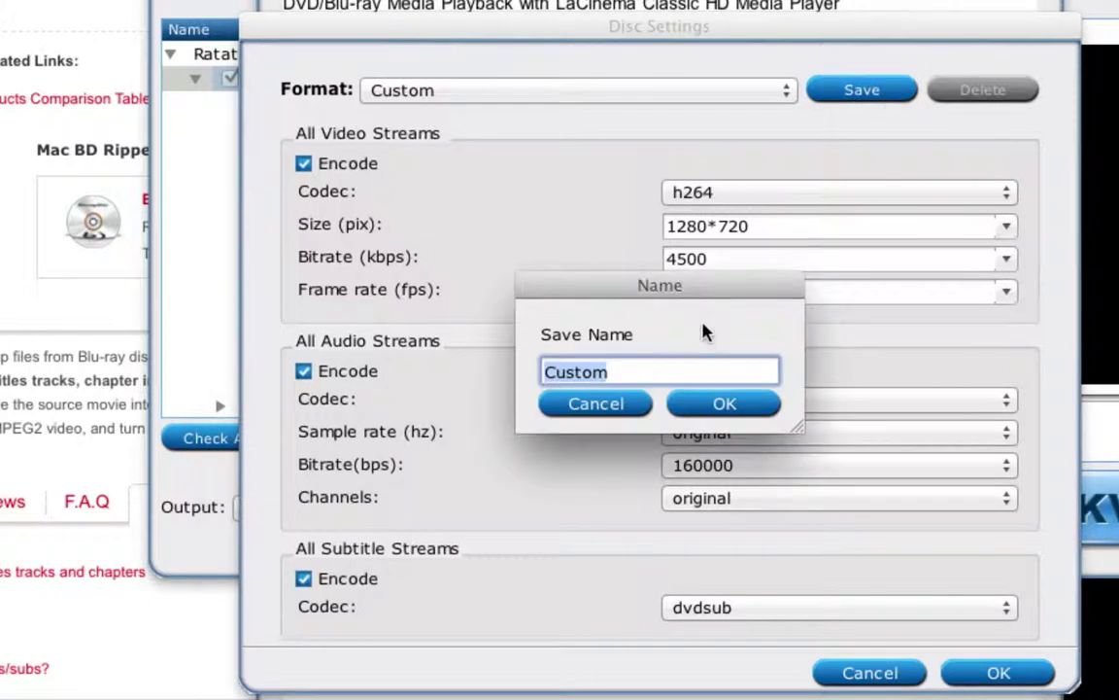
type("Rata")
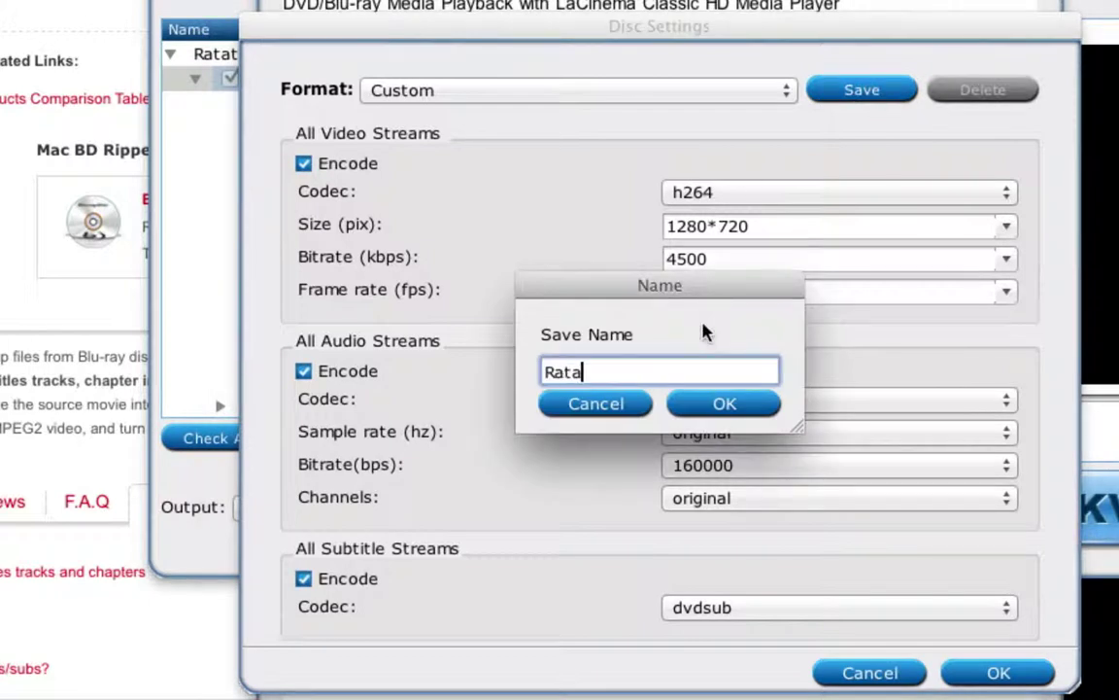
type("touille")
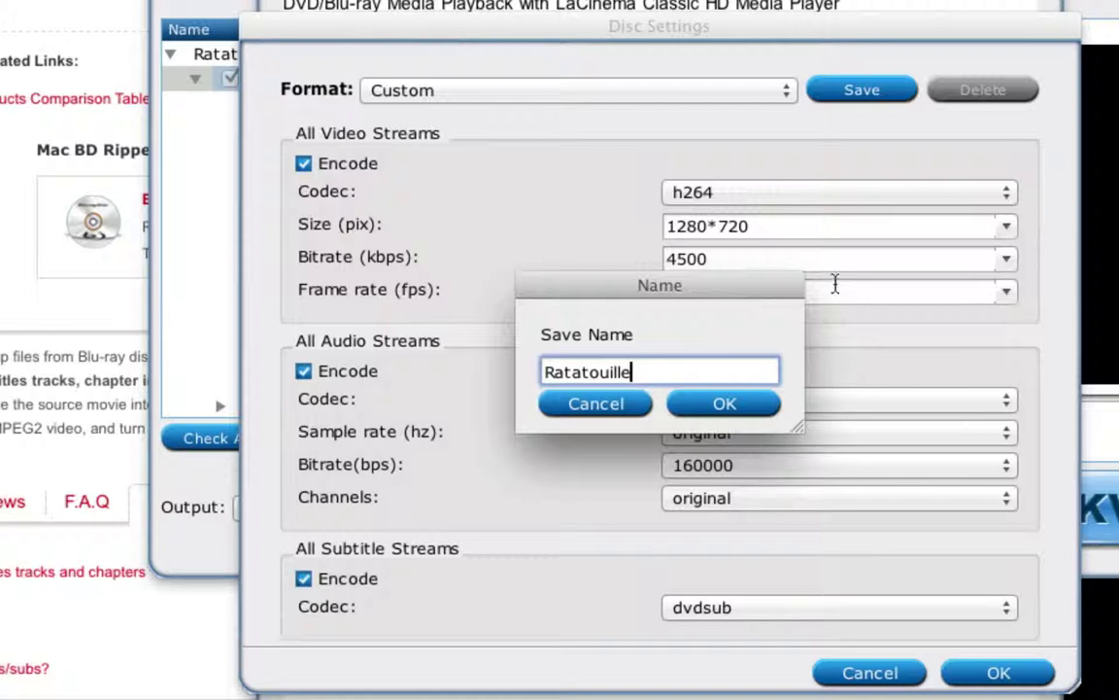
left_click(714, 408)
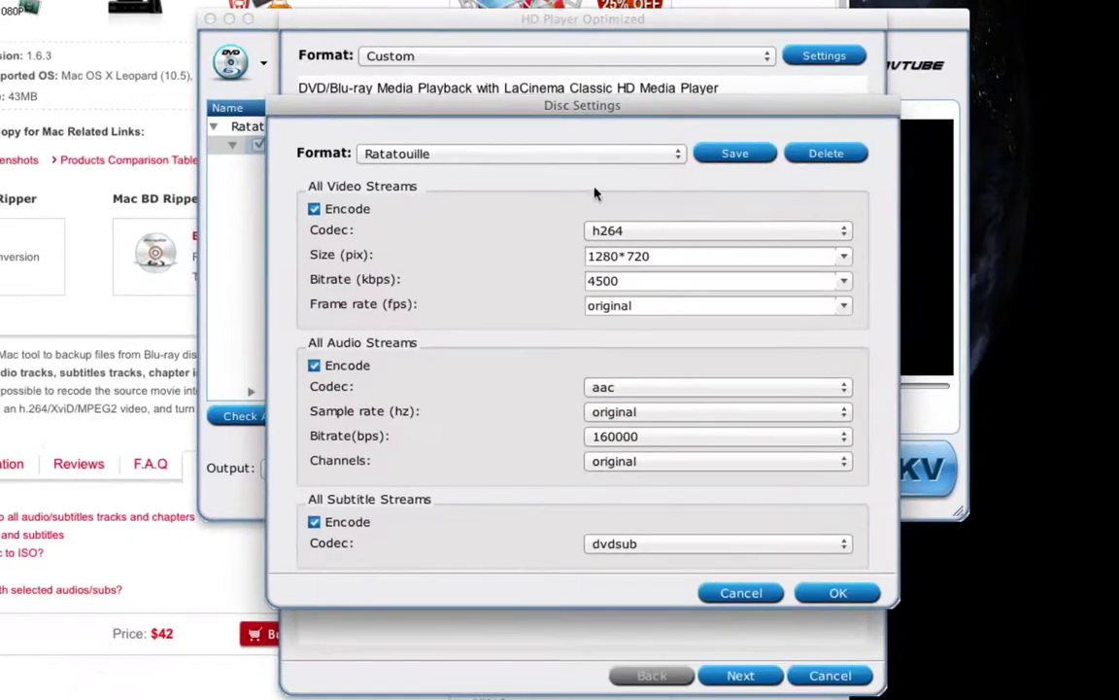
Apply the Ratatouille format to the disc and continue to the title and track selection
left_click(703, 89)
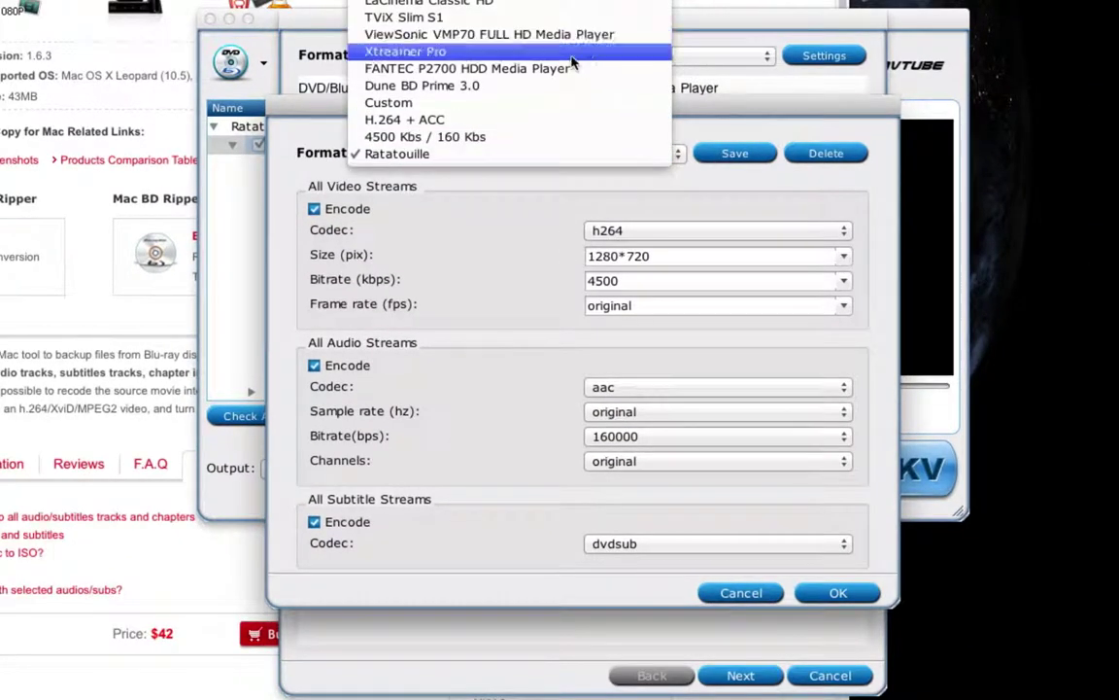
left_click(539, 280)
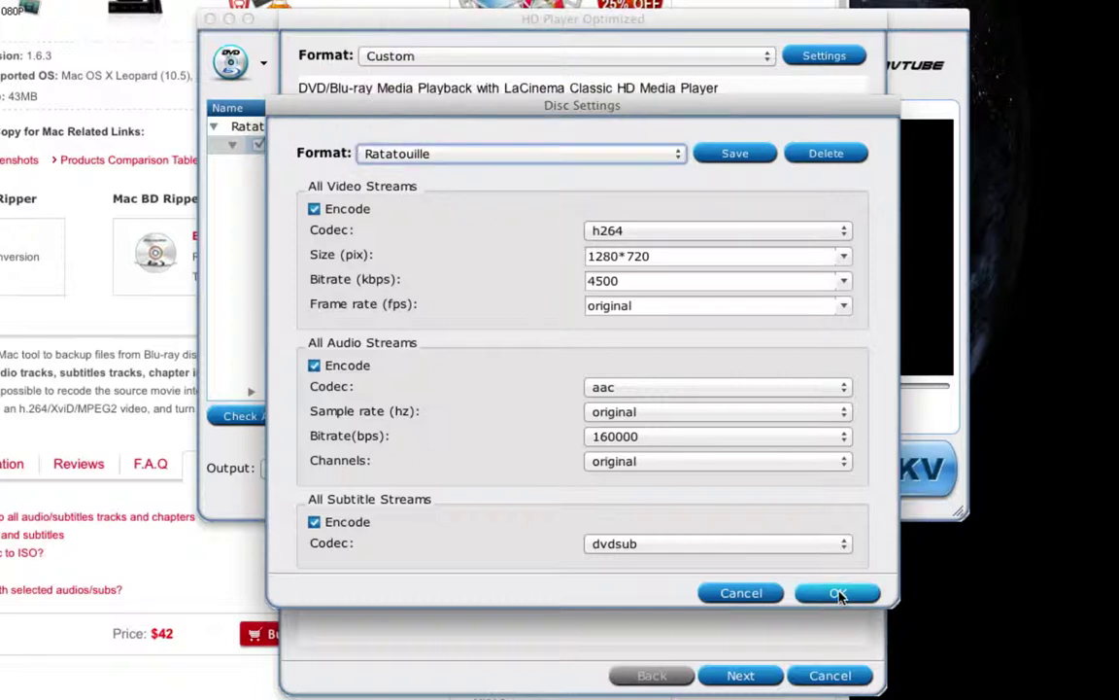
left_click(838, 592)
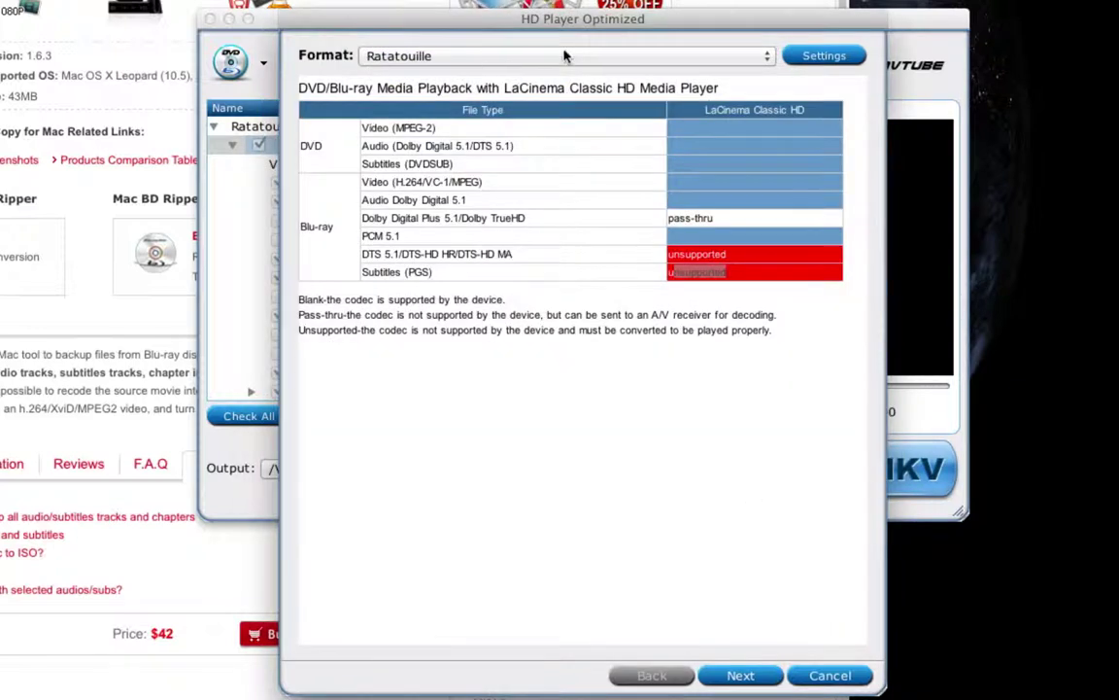
left_click(737, 674)
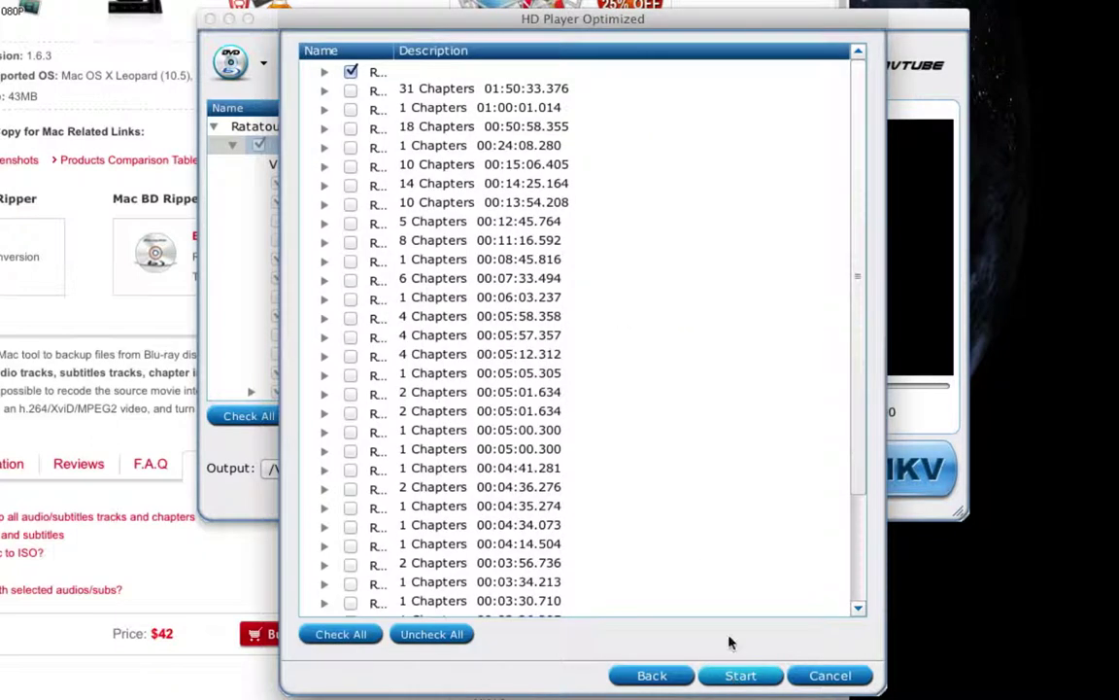
Expand the 31-chapter main title to list its tracks and uncheck all disc titles
left_click(324, 88)
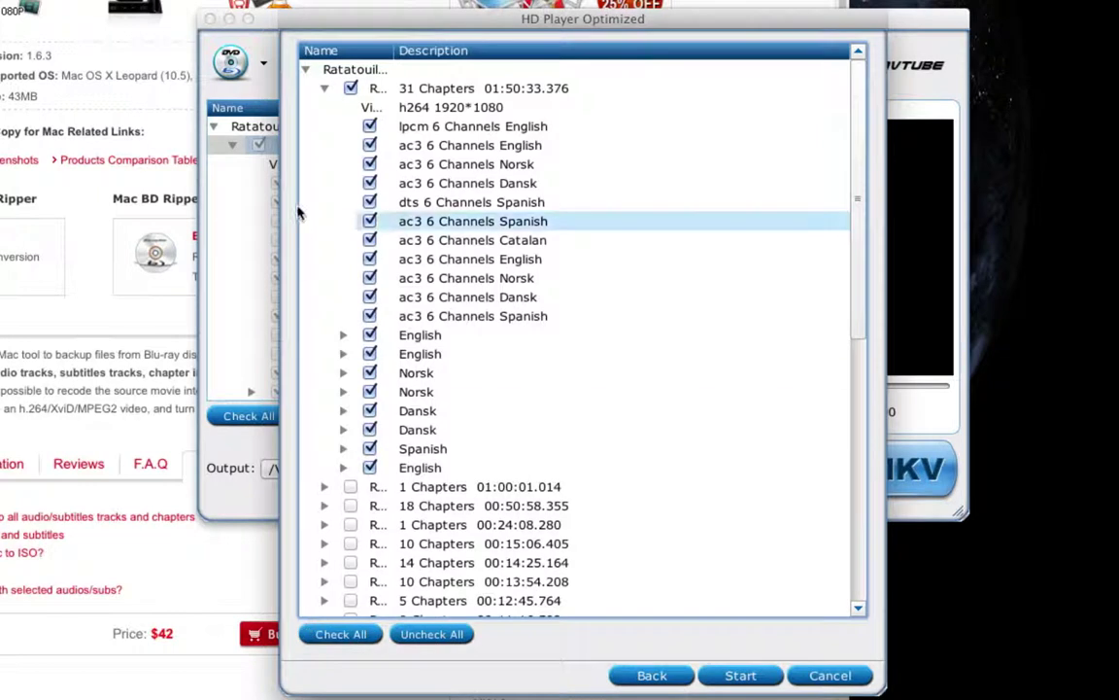
left_click(437, 634)
left_click(325, 89)
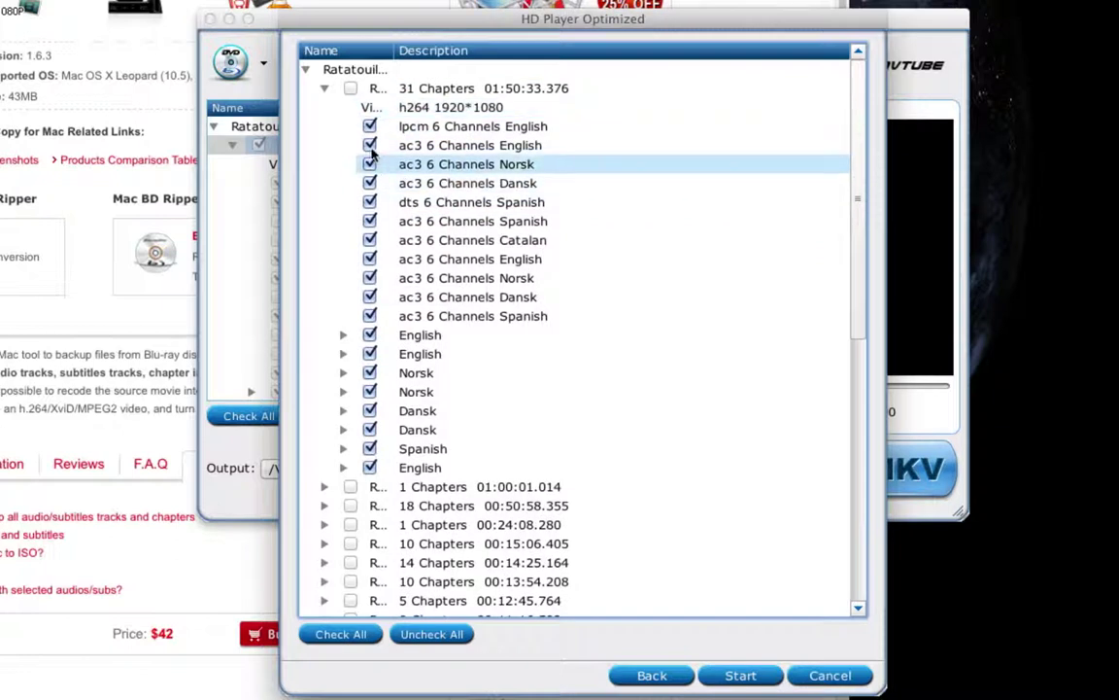
Exclude all audio tracks of the 31-chapter title except the first ac3 English and the first ac3 Spanish track
left_click(370, 127)
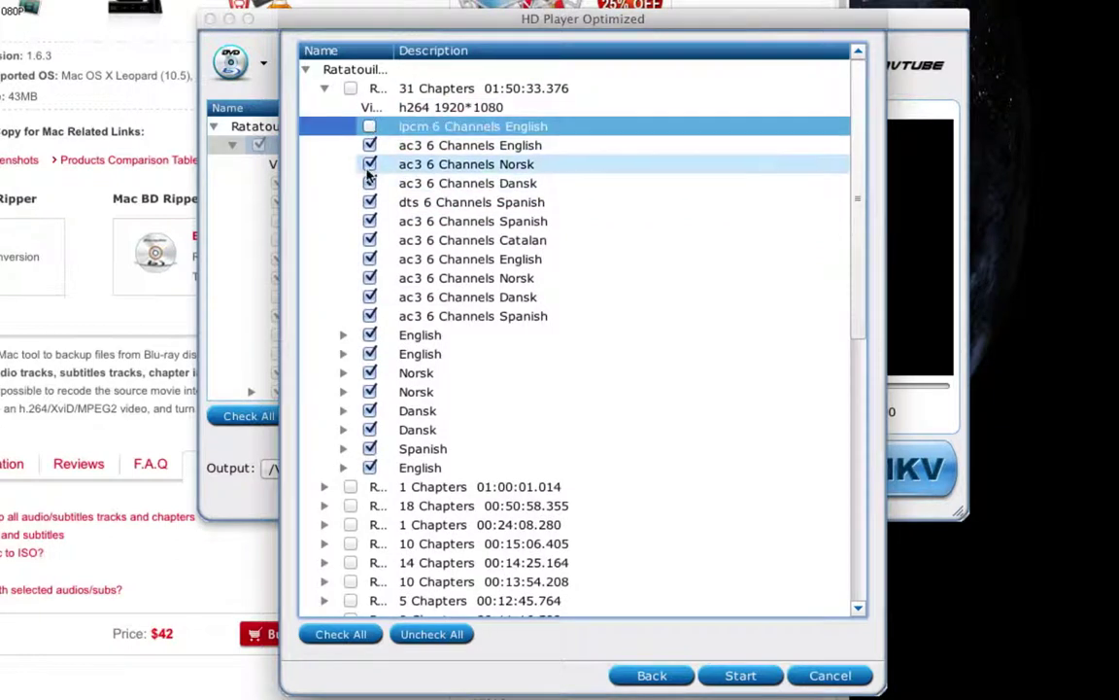
left_click(369, 164)
left_click(369, 183)
left_click(369, 202)
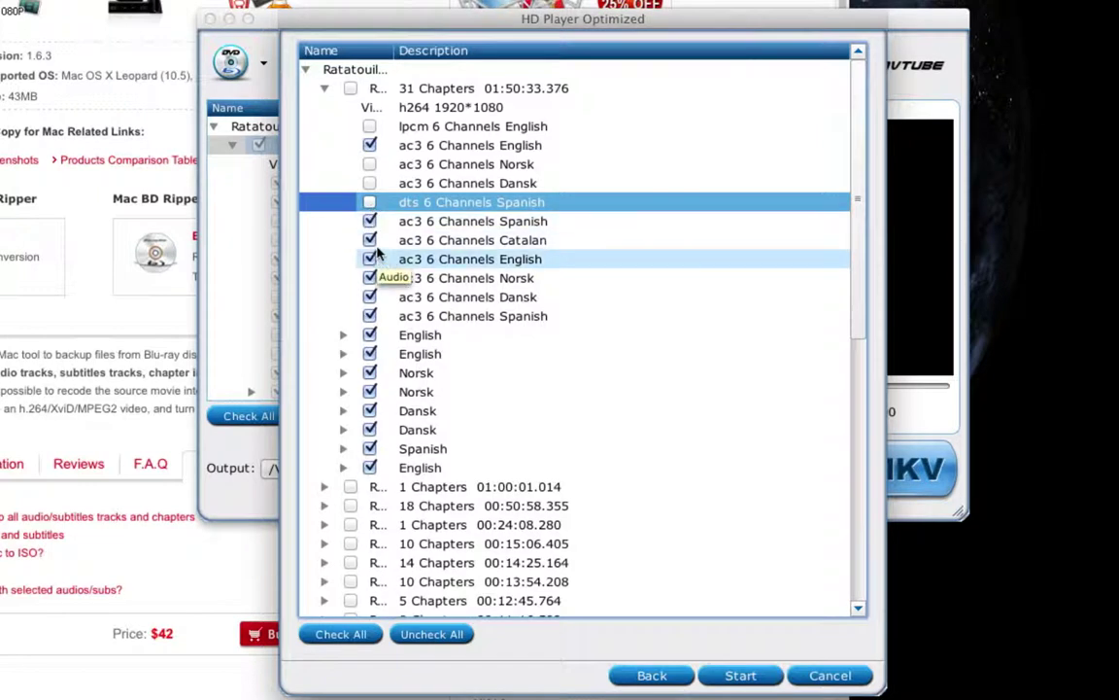
left_click(370, 240)
left_click(369, 258)
left_click(369, 278)
left_click(369, 296)
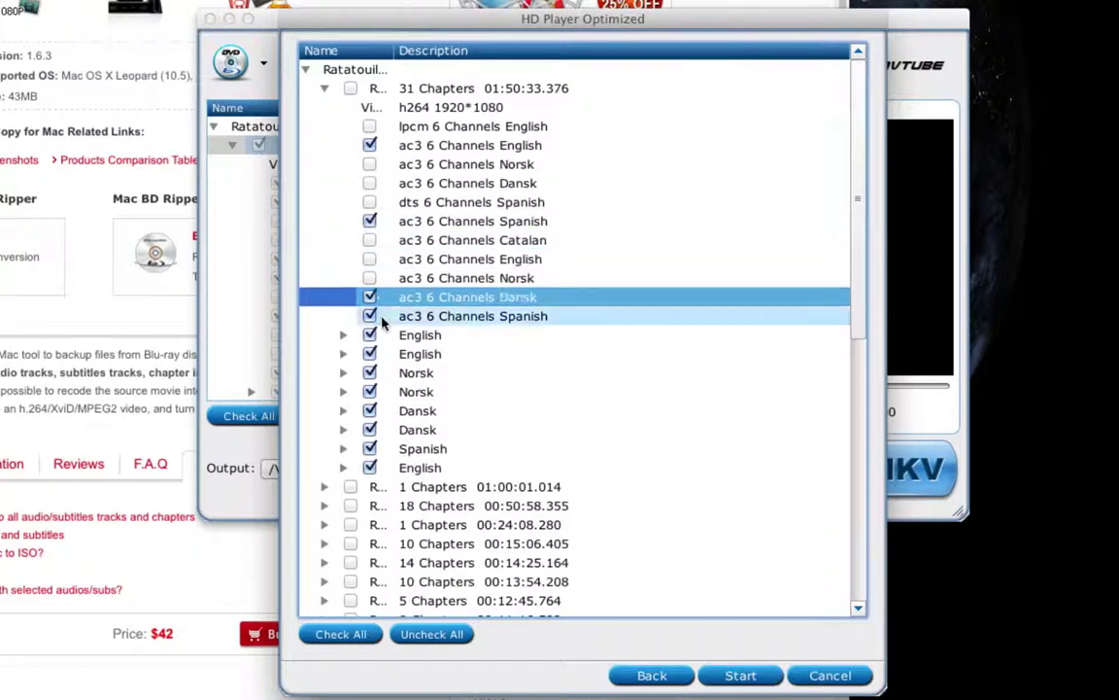
left_click(382, 318)
left_click(370, 297)
left_click(370, 316)
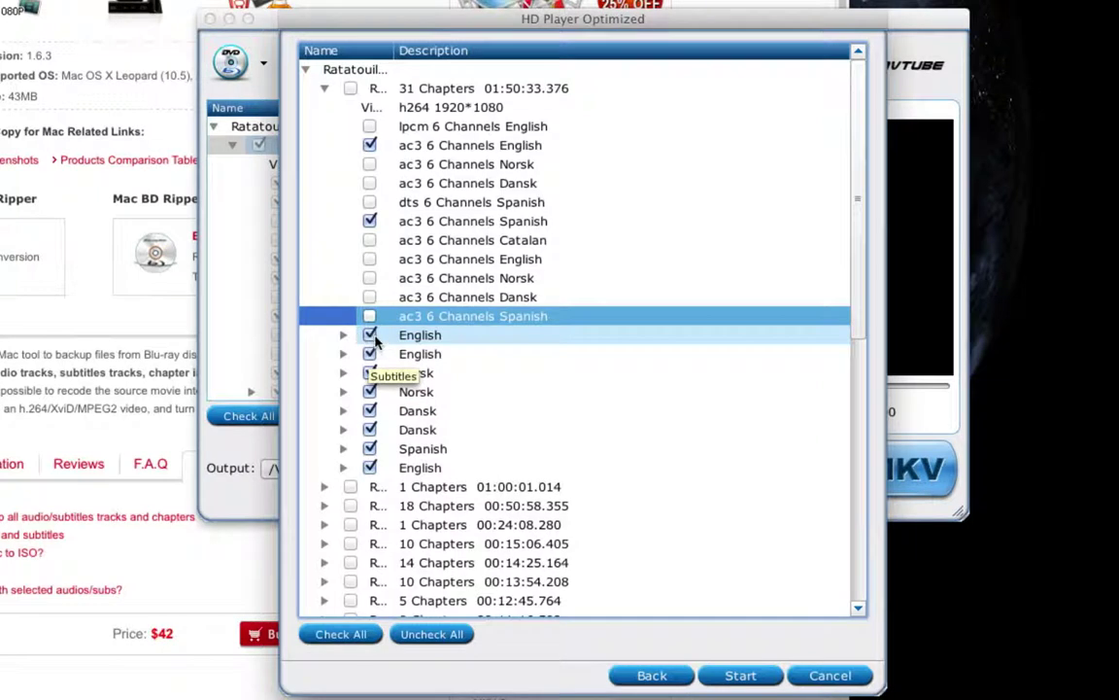
Expand the first English subtitle track and exclude the Norsk, Dansk and last English subtitles of the 31-chapter title
left_click(343, 335)
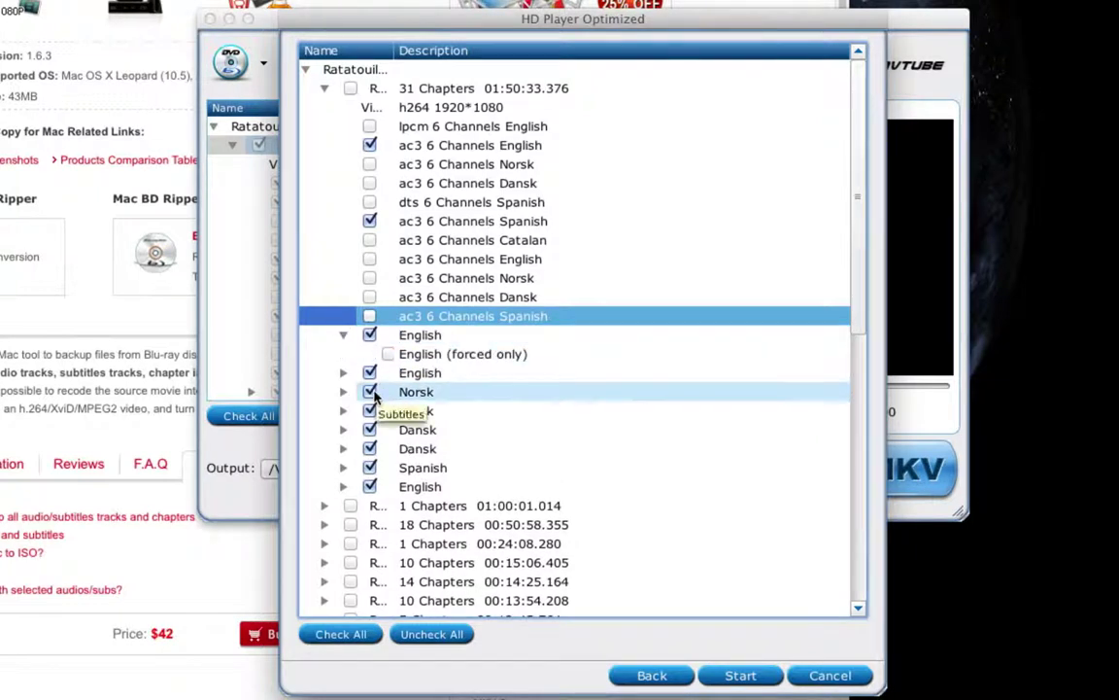
left_click(369, 392)
left_click(369, 410)
left_click(369, 430)
left_click(369, 448)
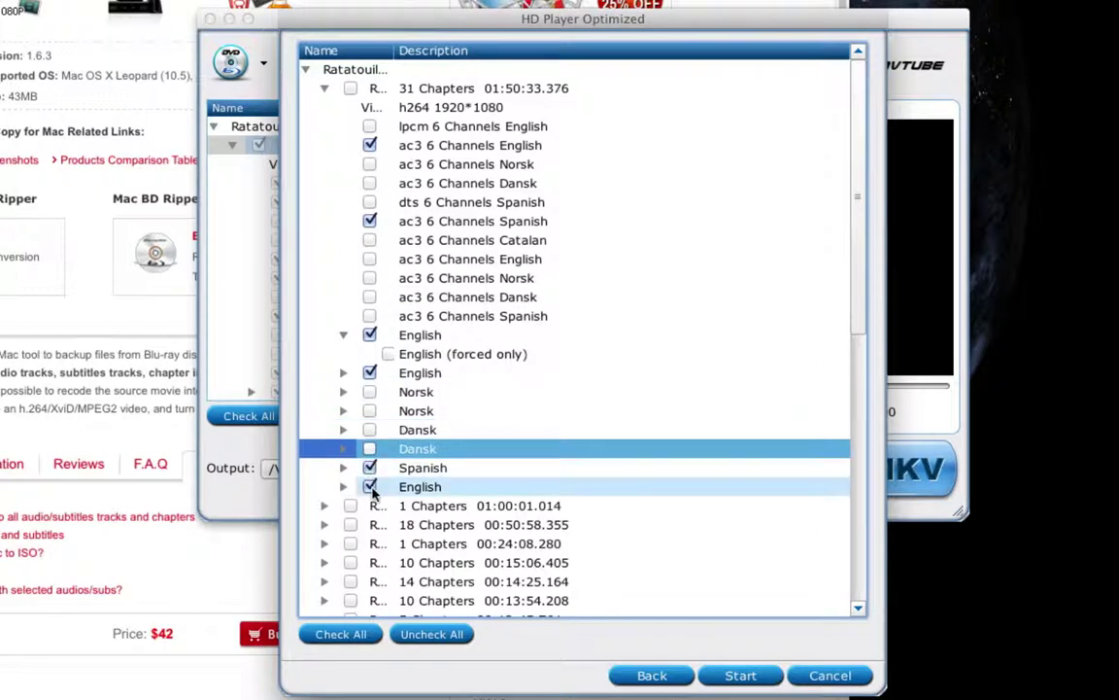
left_click(371, 486)
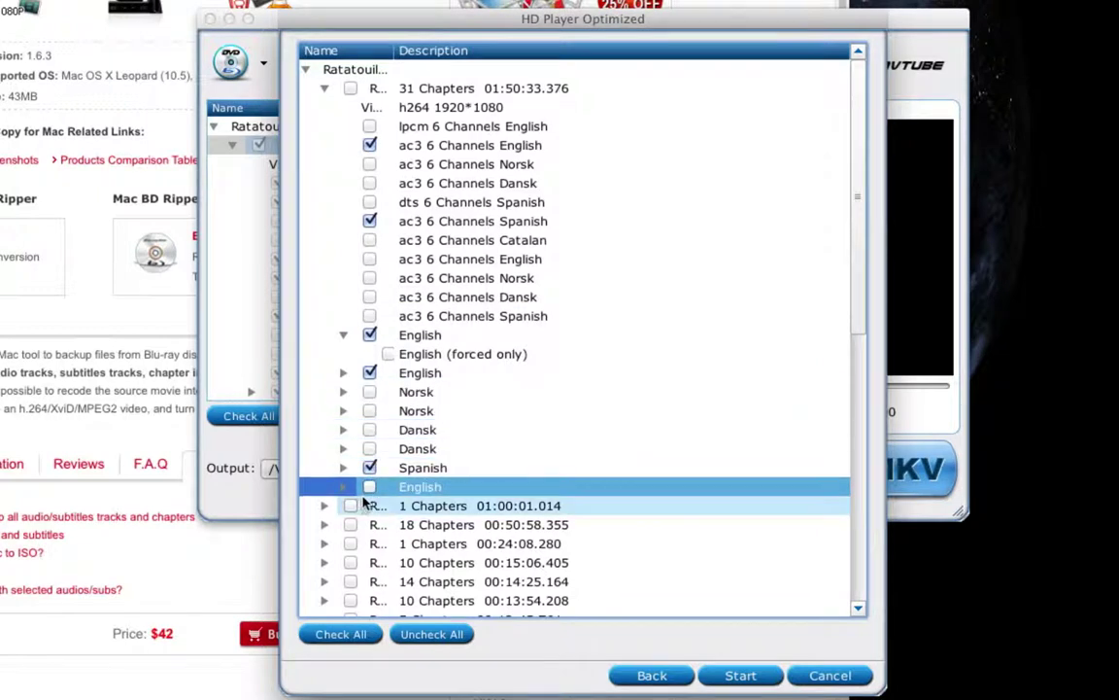
Widen the Name column to show the full track names and try to start the conversion
scroll(379, 485, "down", 3)
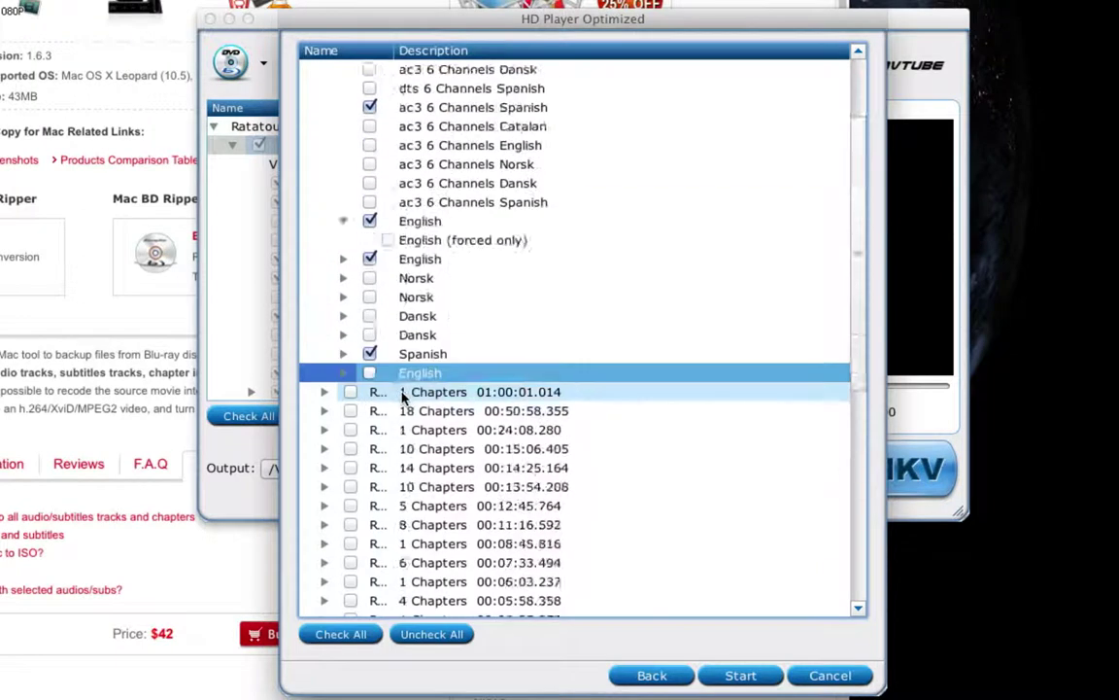
scroll(403, 396, "up", 3)
left_click_drag(394, 54, 482, 66)
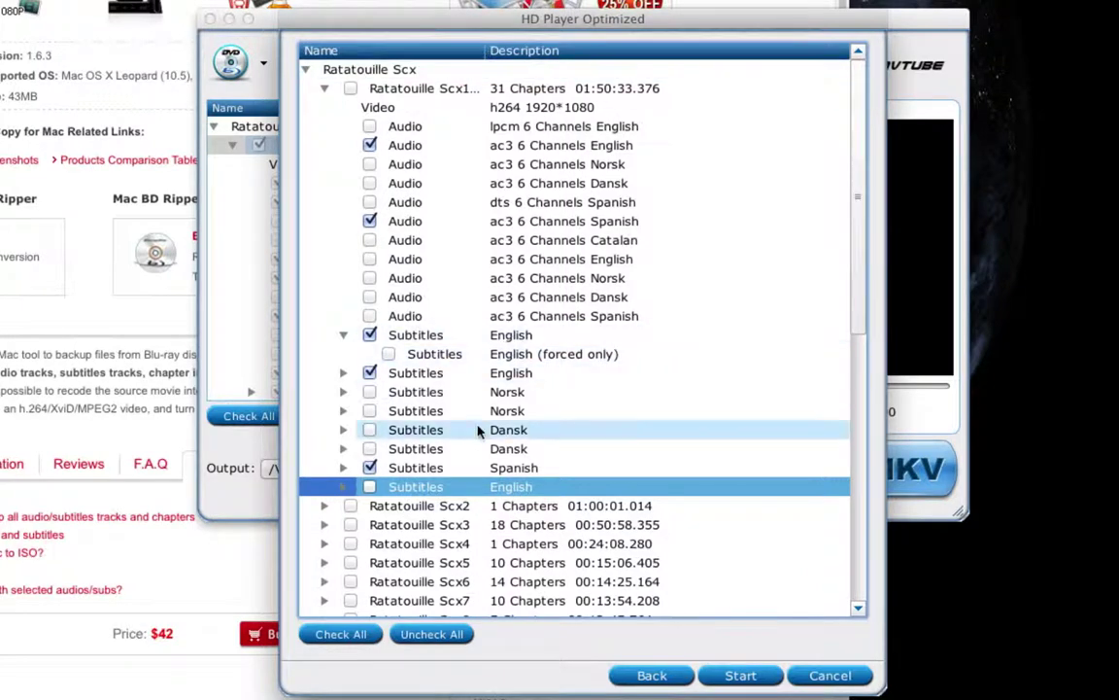
left_click(740, 678)
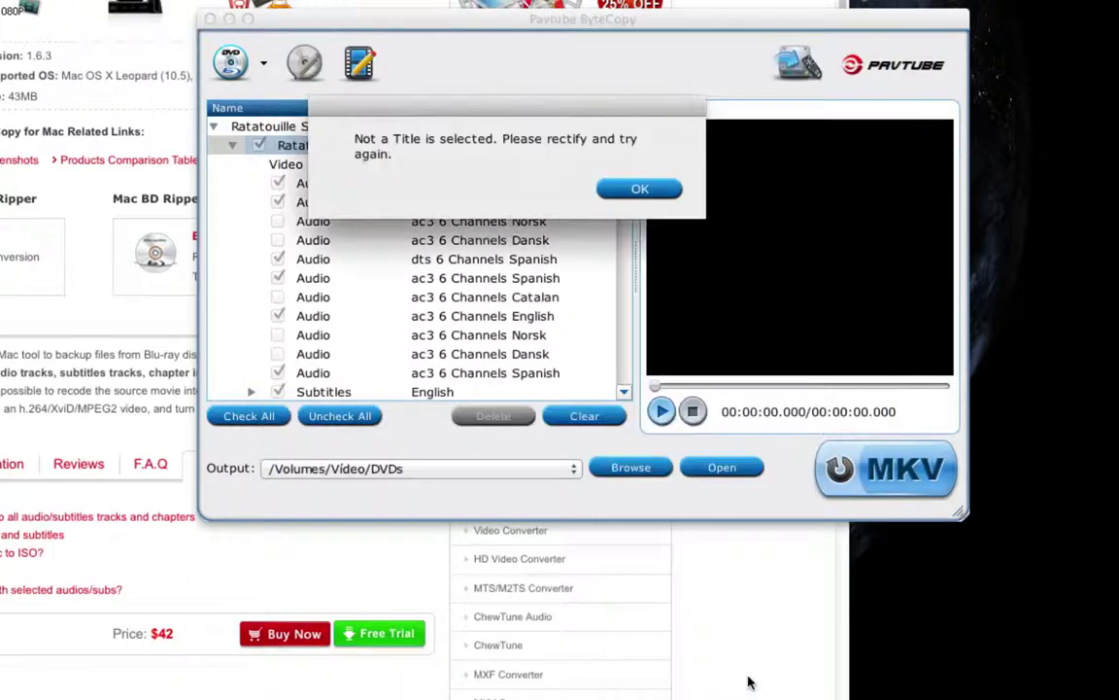
left_click(645, 191)
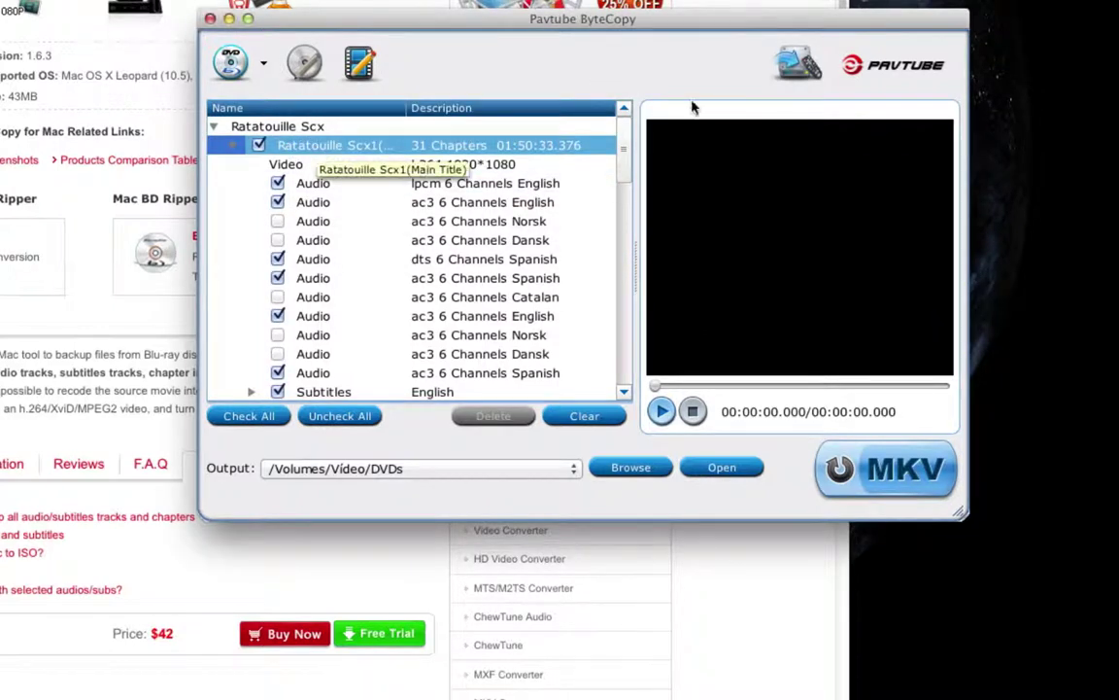
Apply the Ratatouille format again and expand the tracks of the 31-chapter main title
left_click(797, 64)
left_click(575, 86)
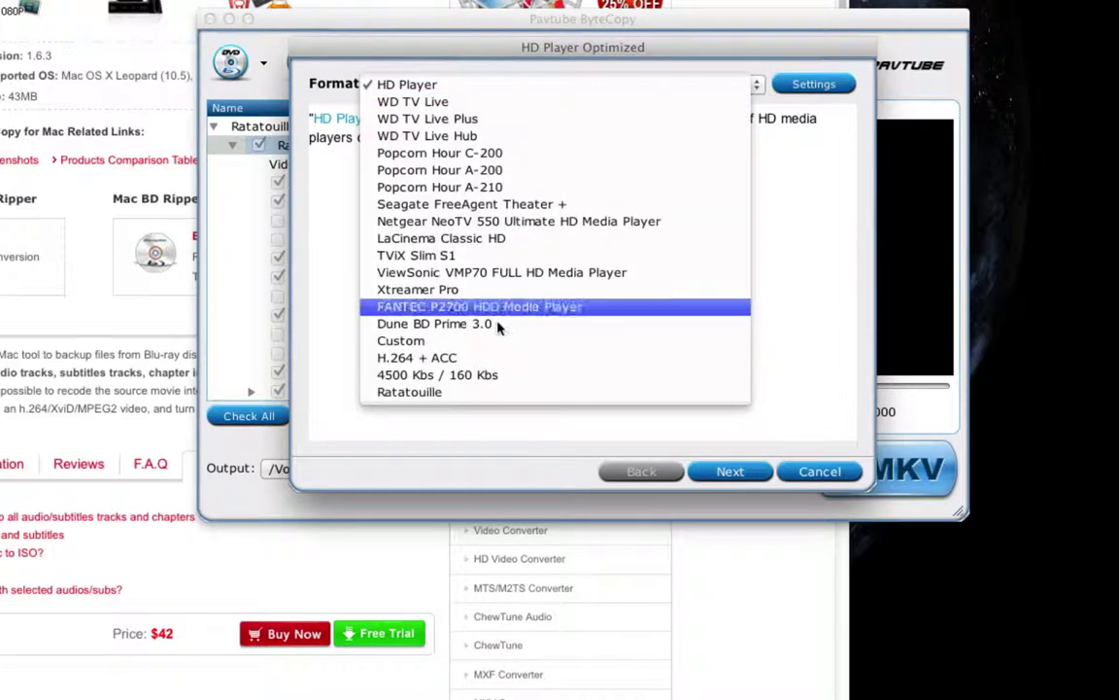
left_click(475, 393)
left_click(728, 471)
left_click(425, 155)
left_click(340, 117)
left_click(335, 118)
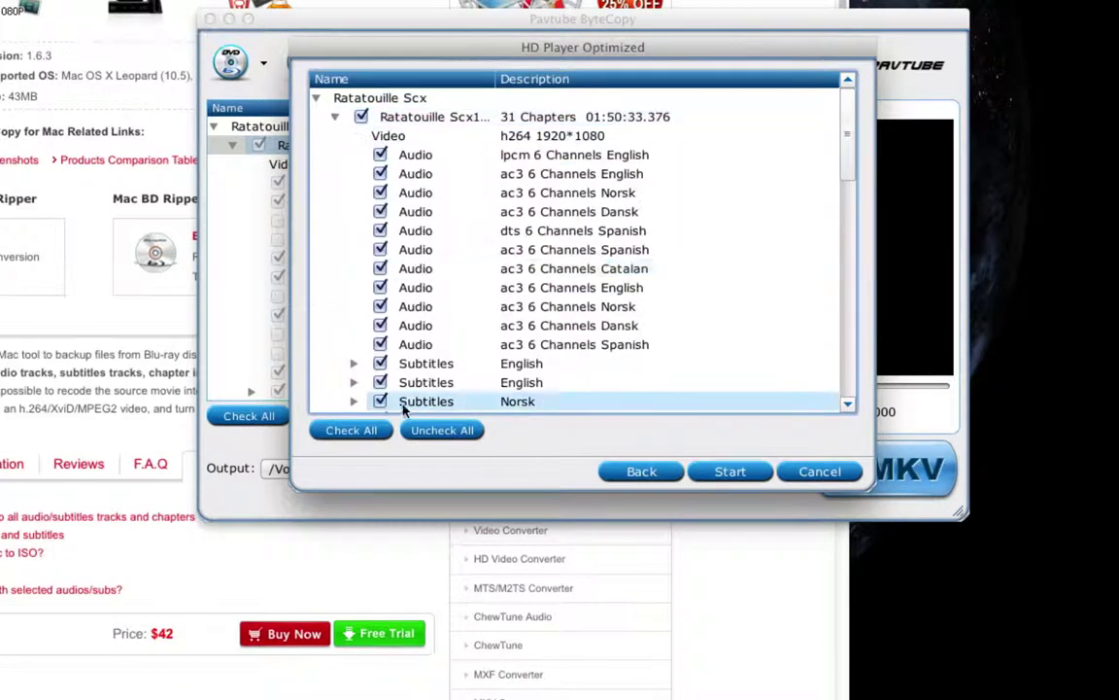
Exclude every audio track of the main title except the first ac3 English and the first ac3 Spanish track
left_click(386, 156)
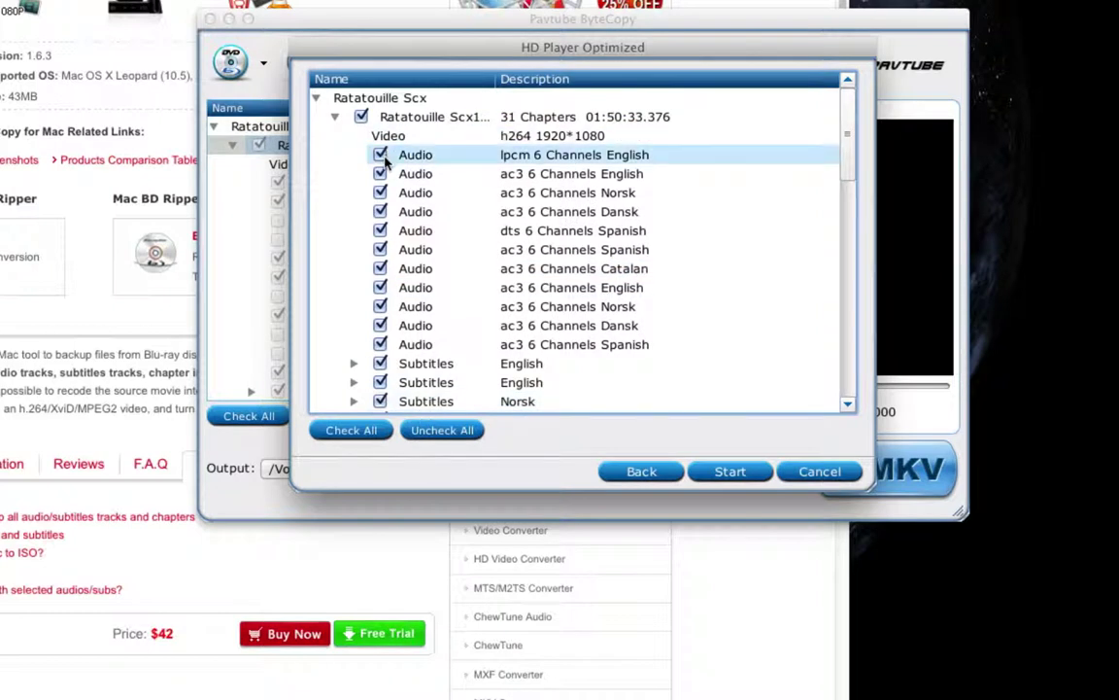
left_click(381, 156)
left_click(380, 192)
left_click(380, 210)
left_click(380, 230)
left_click(380, 249)
left_click(380, 268)
left_click(380, 249)
left_click(380, 287)
left_click(380, 286)
left_click(380, 306)
left_click(380, 324)
left_click(380, 344)
Exclude the Norsk, Dansk and last English subtitles of the main title and start the conversion
scroll(403, 291, "down", 5)
scroll(407, 303, "up", 4)
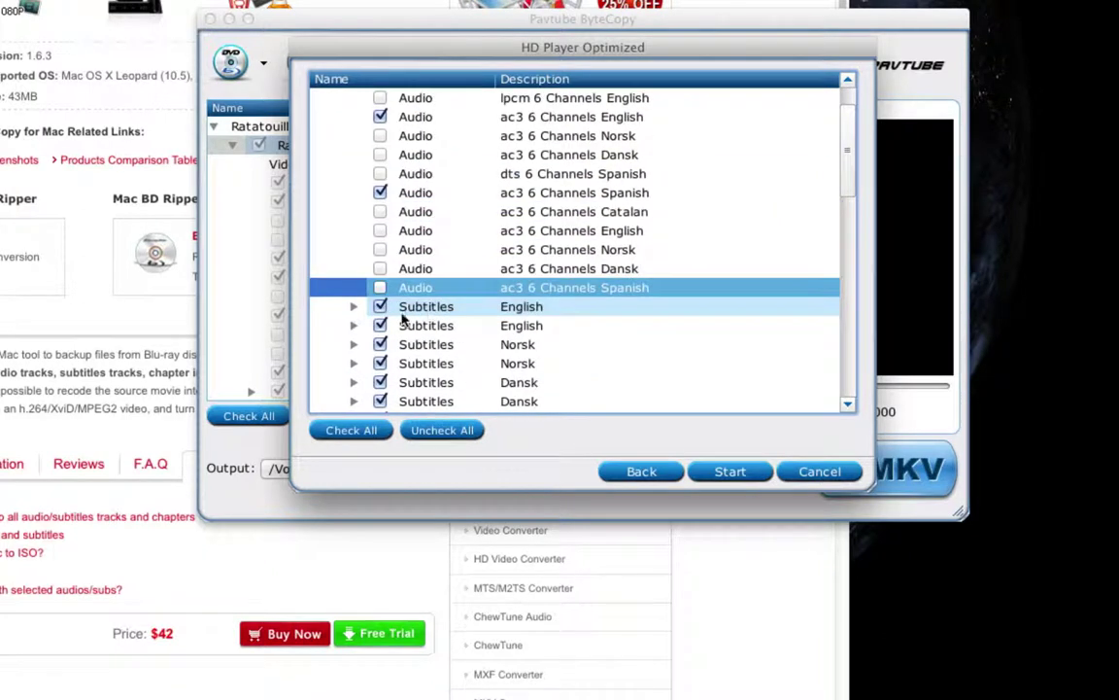
left_click(380, 344)
left_click(380, 362)
scroll(401, 355, "down", 3)
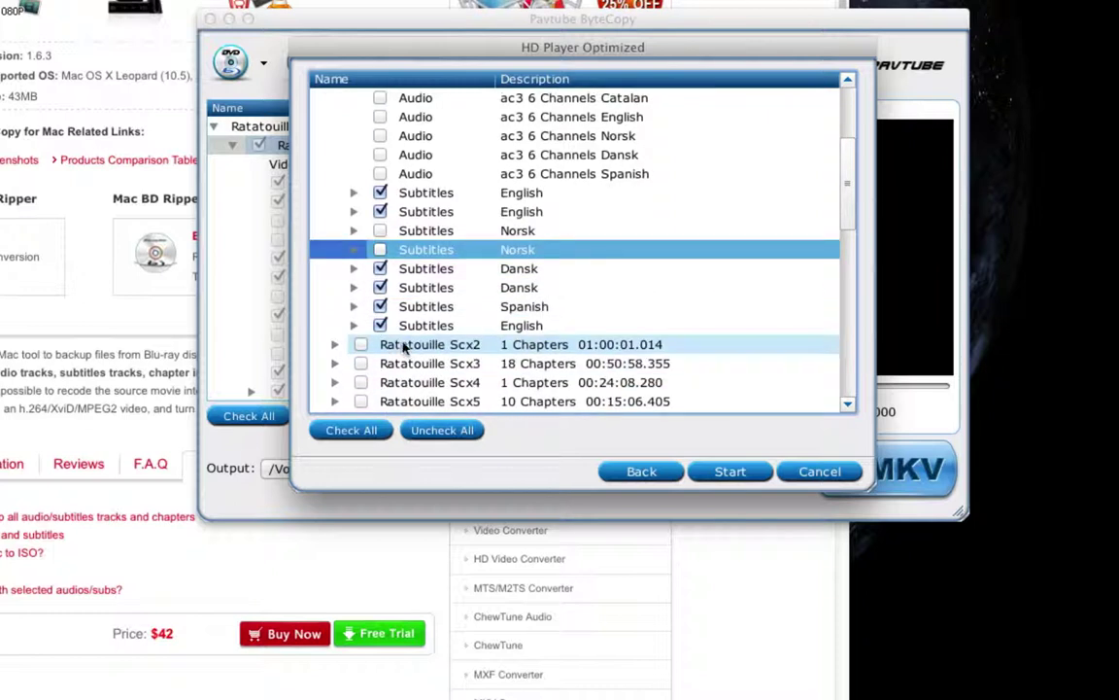
left_click(380, 287)
left_click(380, 268)
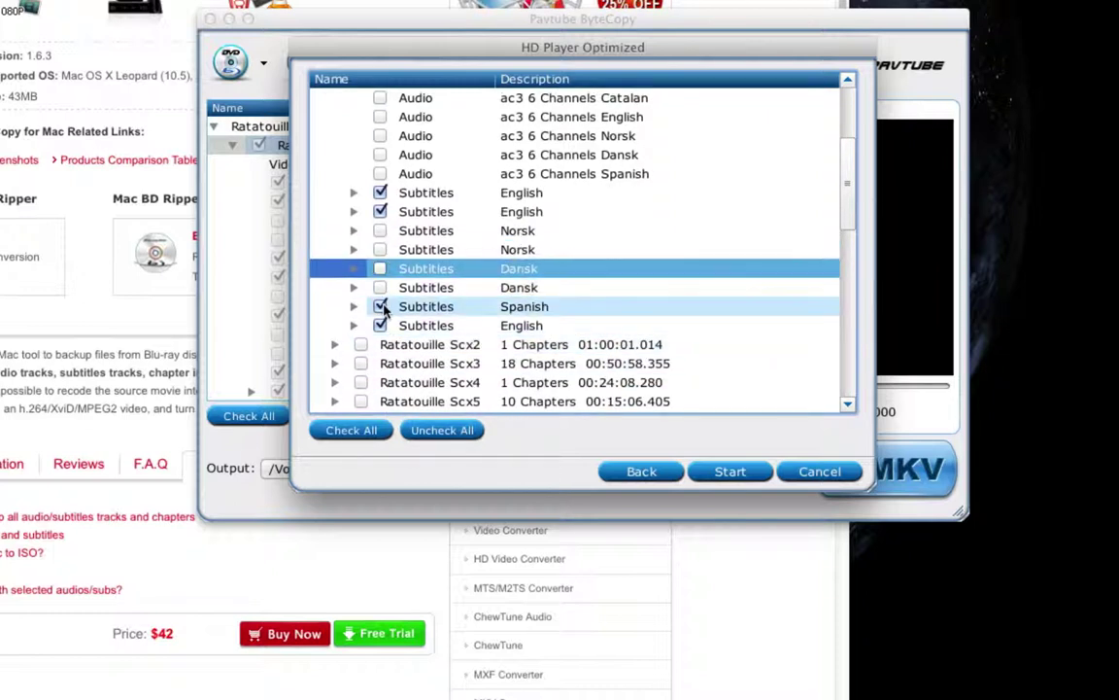
left_click(380, 325)
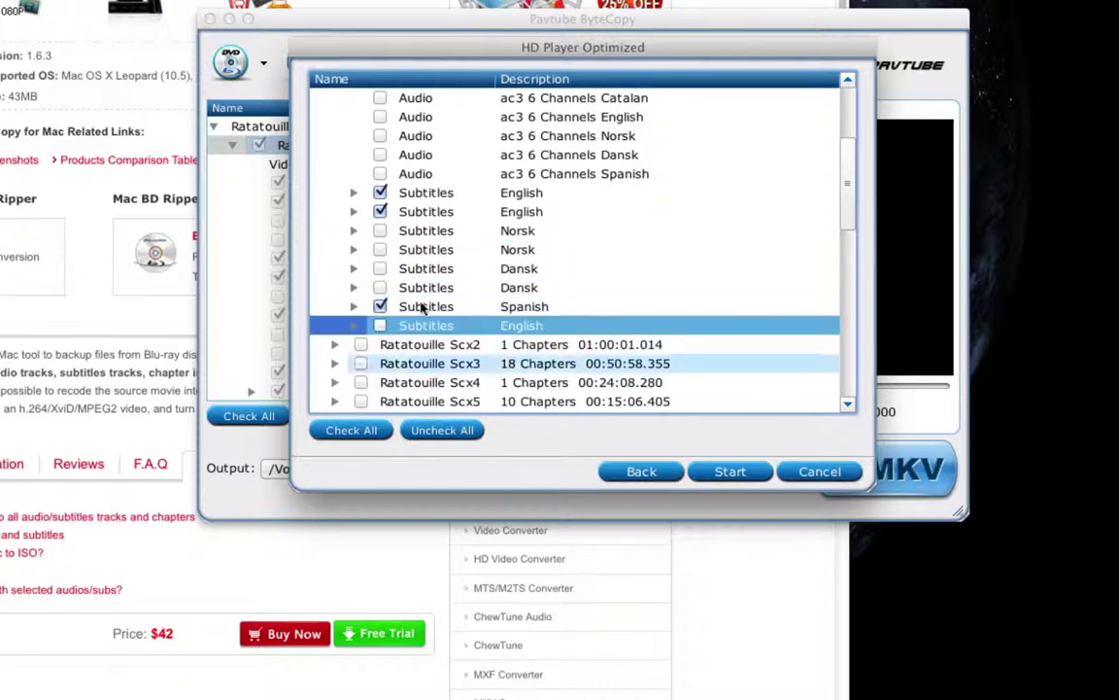
left_click(728, 473)
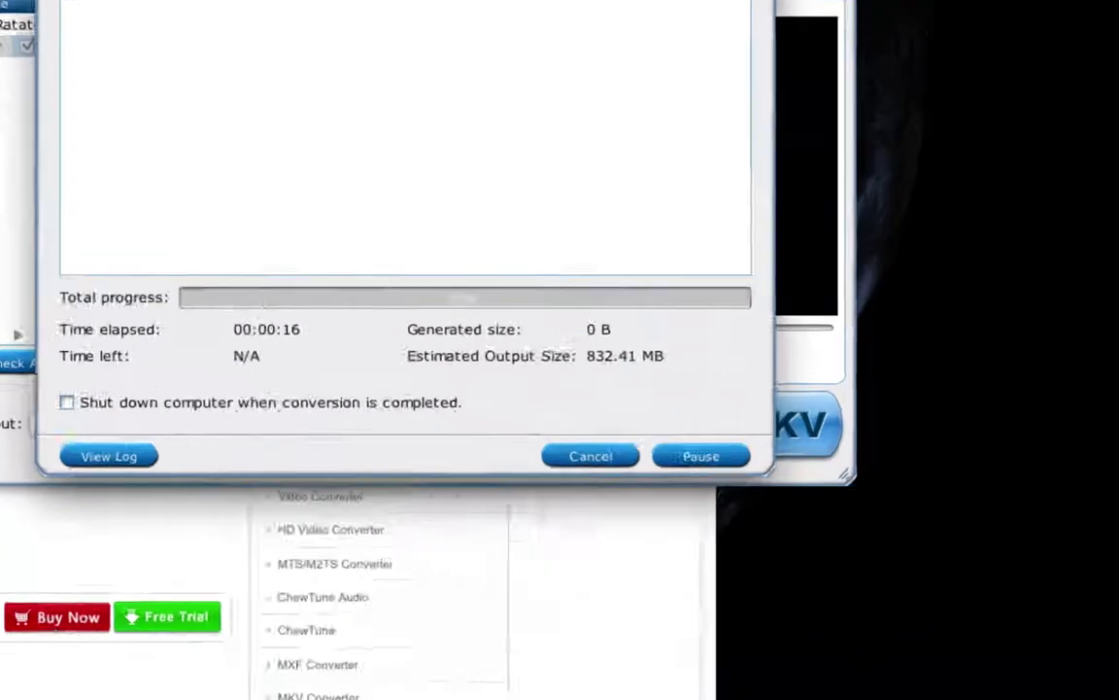
Open Monitor de Actividad, show its CPU usage window, close the process list and move the CPU window beside the conversion
mouse_move(764, 698)
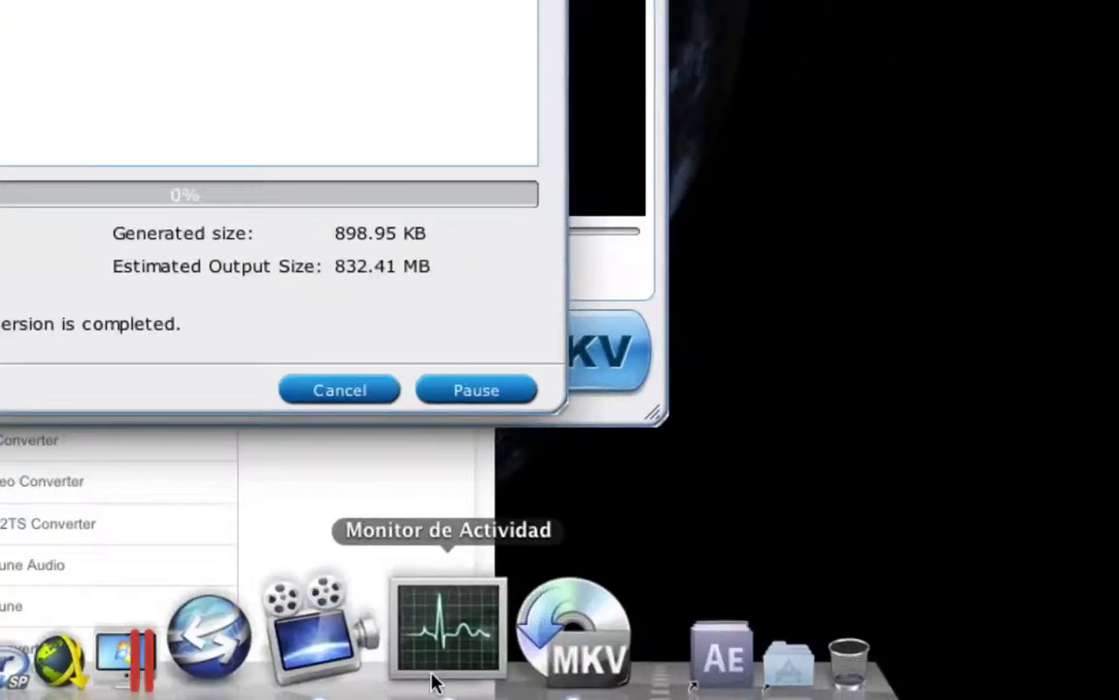
left_click(432, 679)
right_click(432, 679)
mouse_move(557, 352)
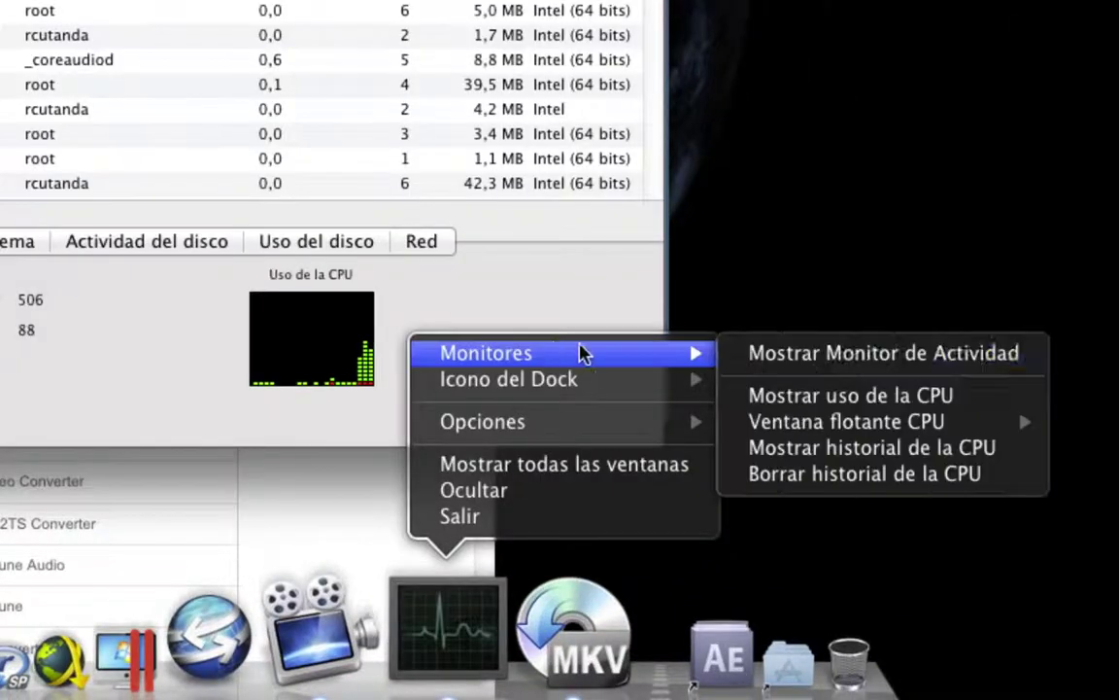
left_click(957, 393)
key("super+w")
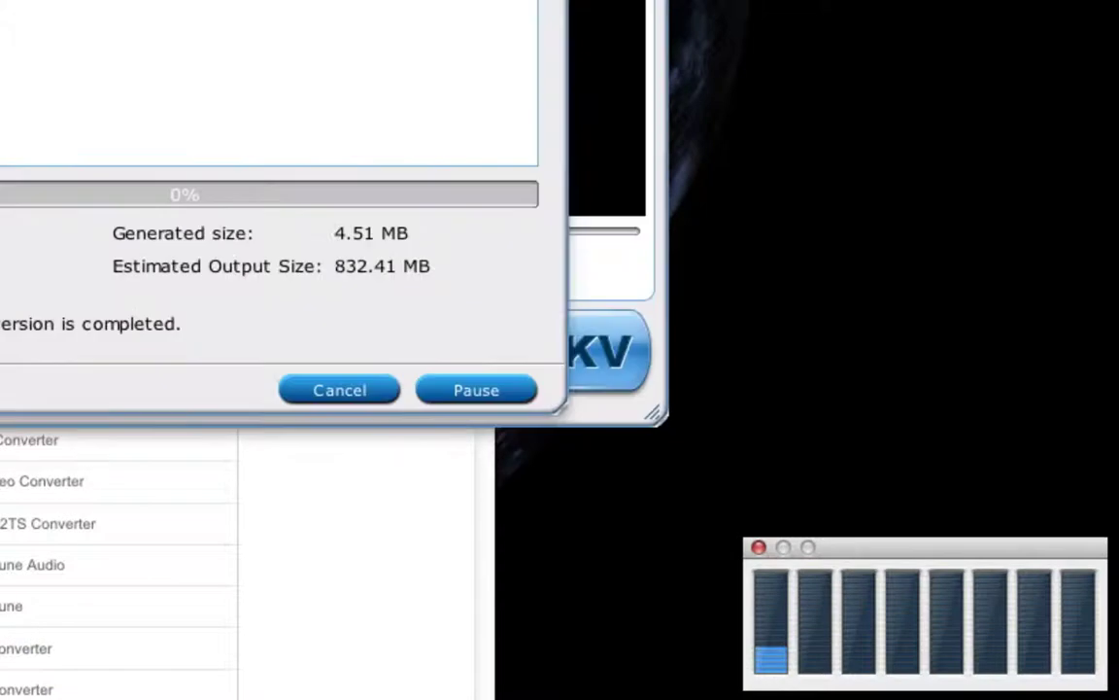
left_click_drag(882, 555, 834, 199)
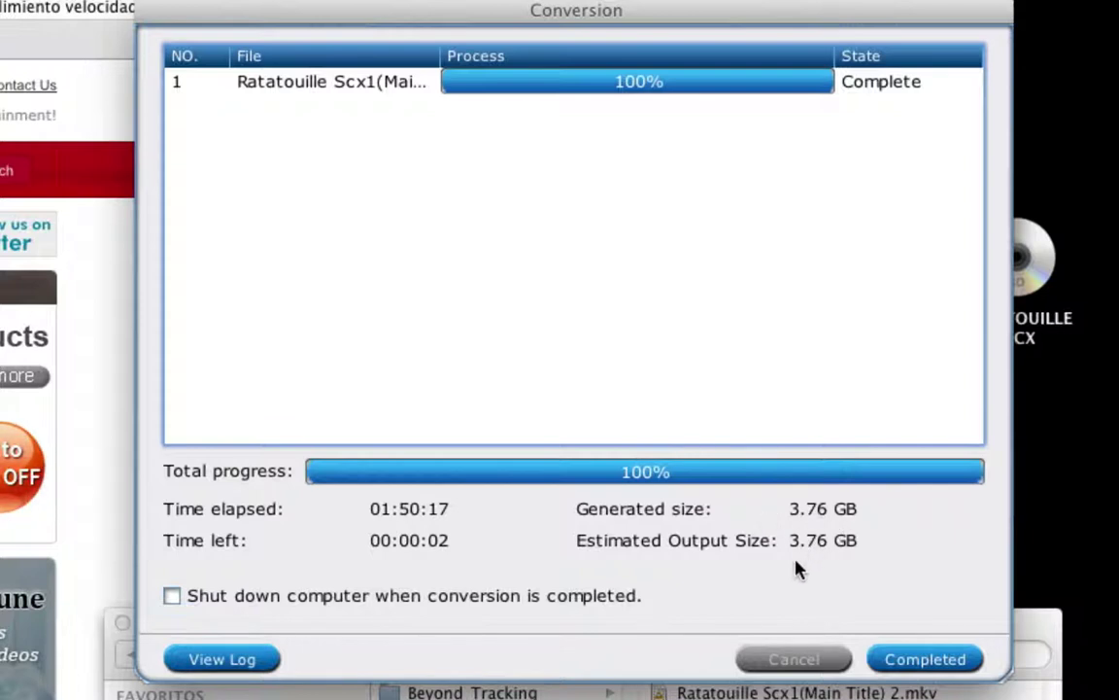
Close the finished conversion and select Ratatouille Scx1(Main Title) 2.mkv in the DVDs folder to examine its file details
left_click(925, 660)
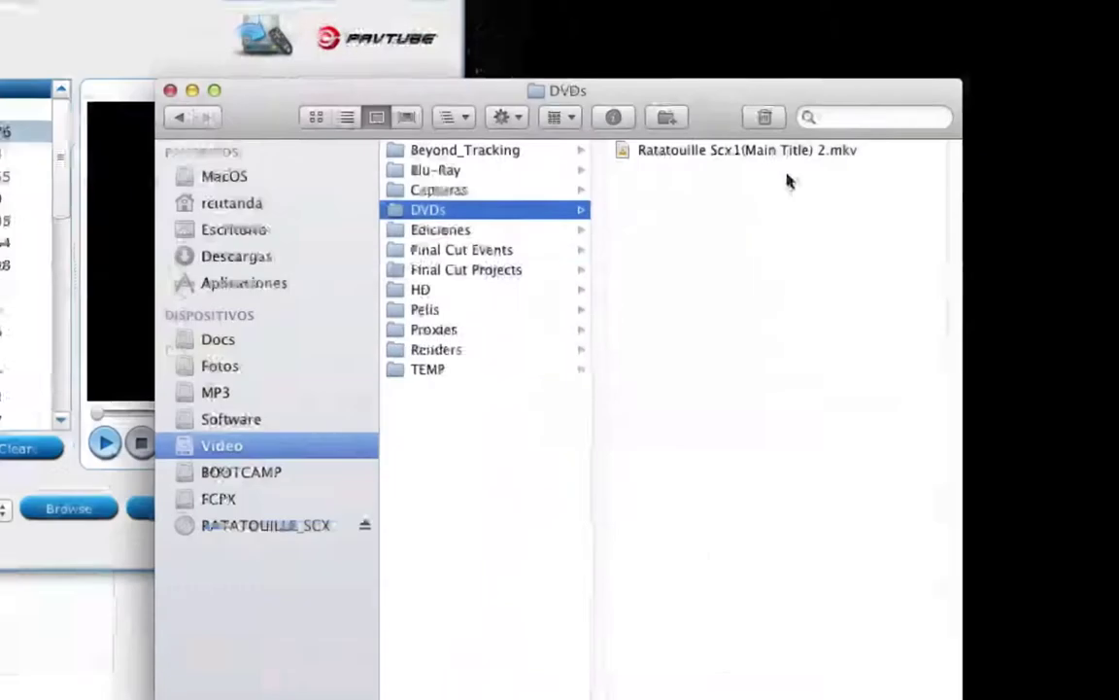
left_click(759, 692)
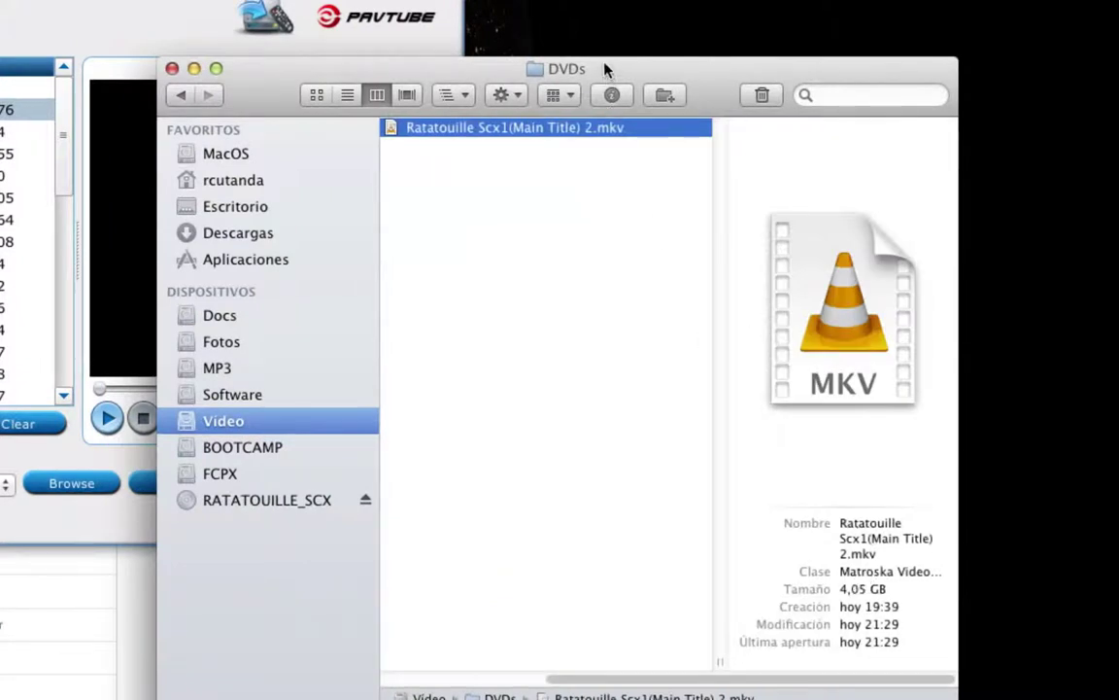
left_click_drag(606, 72, 472, 0)
Play Ratatouille Scx1(Main Title) 2.mkv in VLC and jump to about 17:57
left_click_drag(706, 504, 754, 504)
left_click(740, 513)
left_click(427, 47)
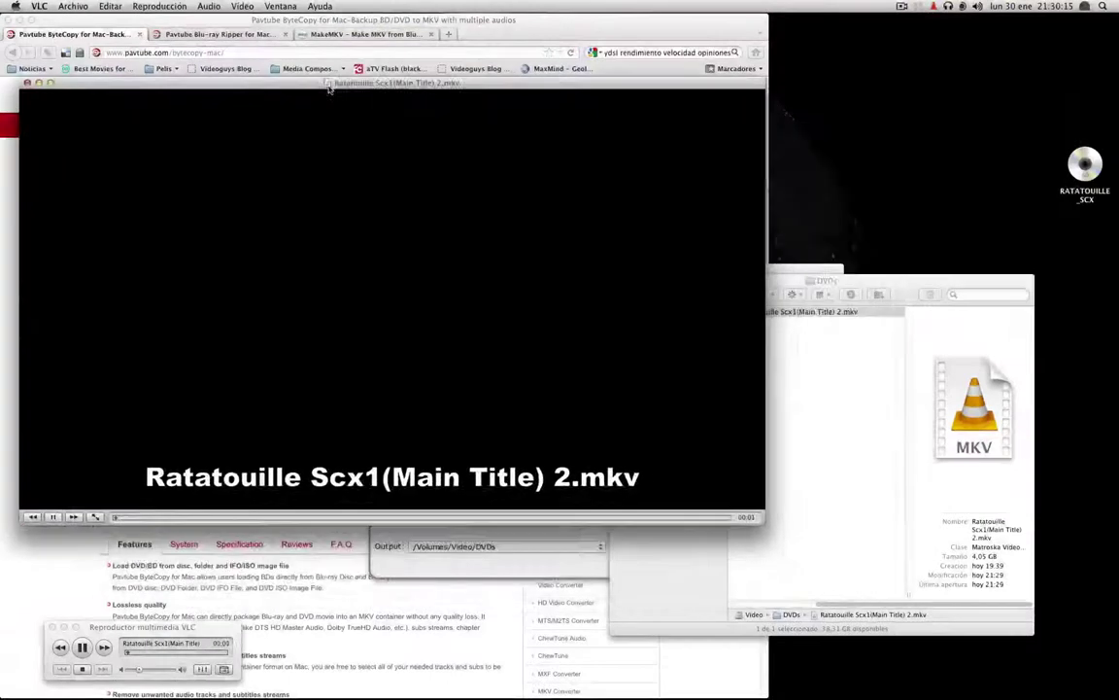
left_click(214, 517)
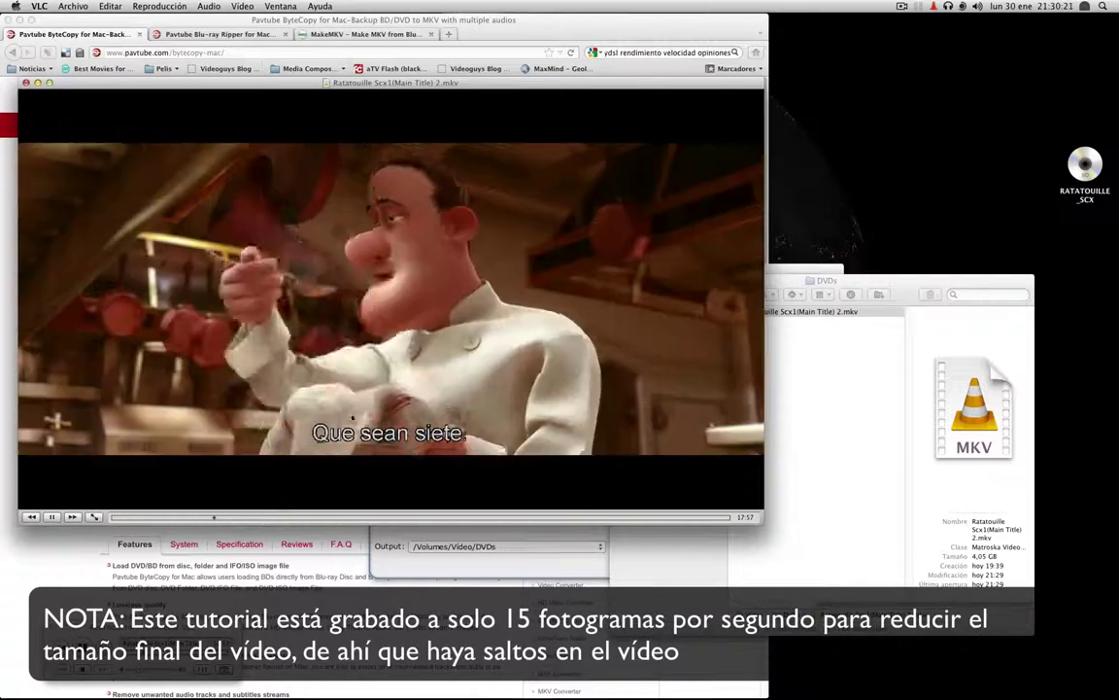
Switch the subtitles to Pista 1 - [English] and the audio to Pista 2 - [Español]
left_click(222, 7)
mouse_move(242, 7)
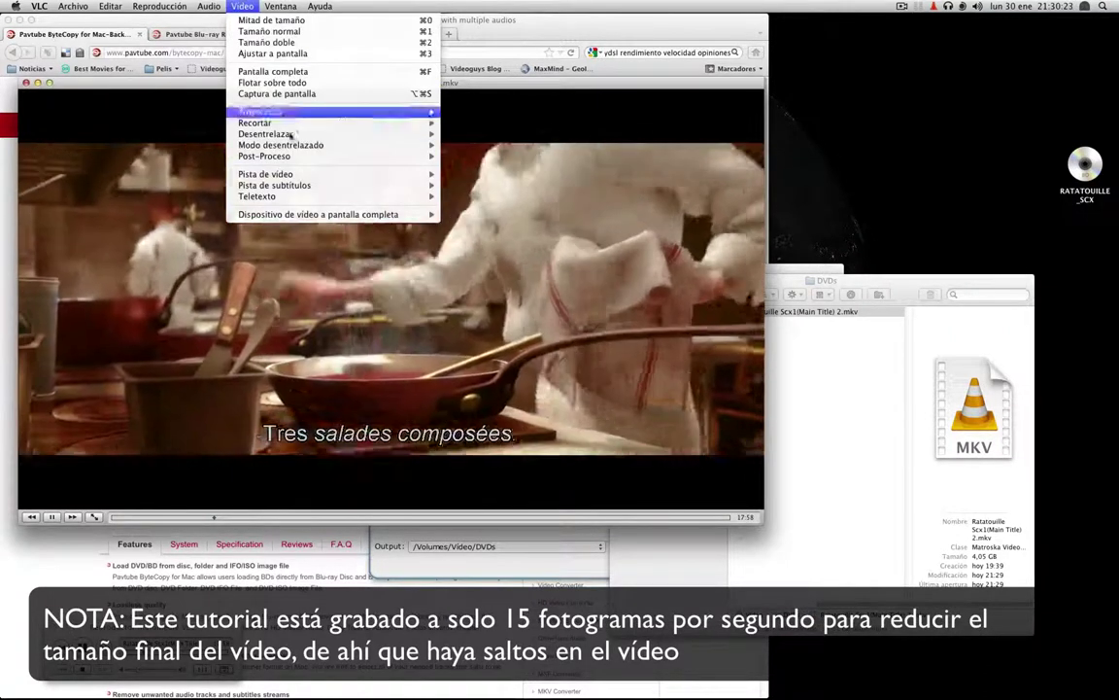
mouse_move(292, 185)
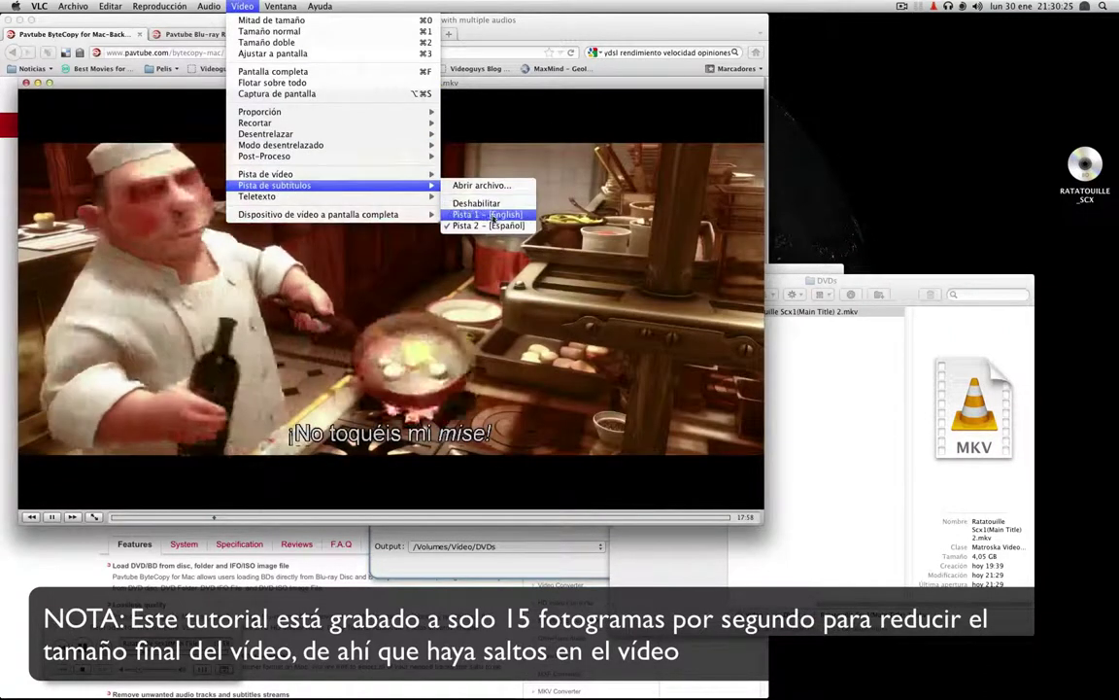
left_click(492, 215)
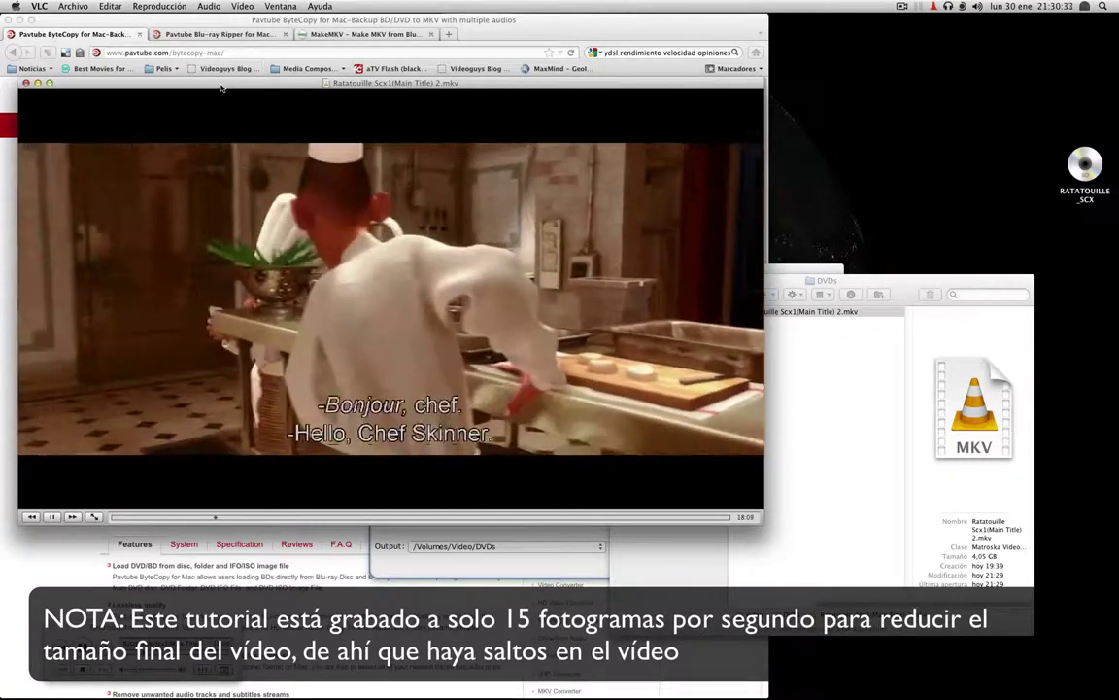
left_click(231, 6)
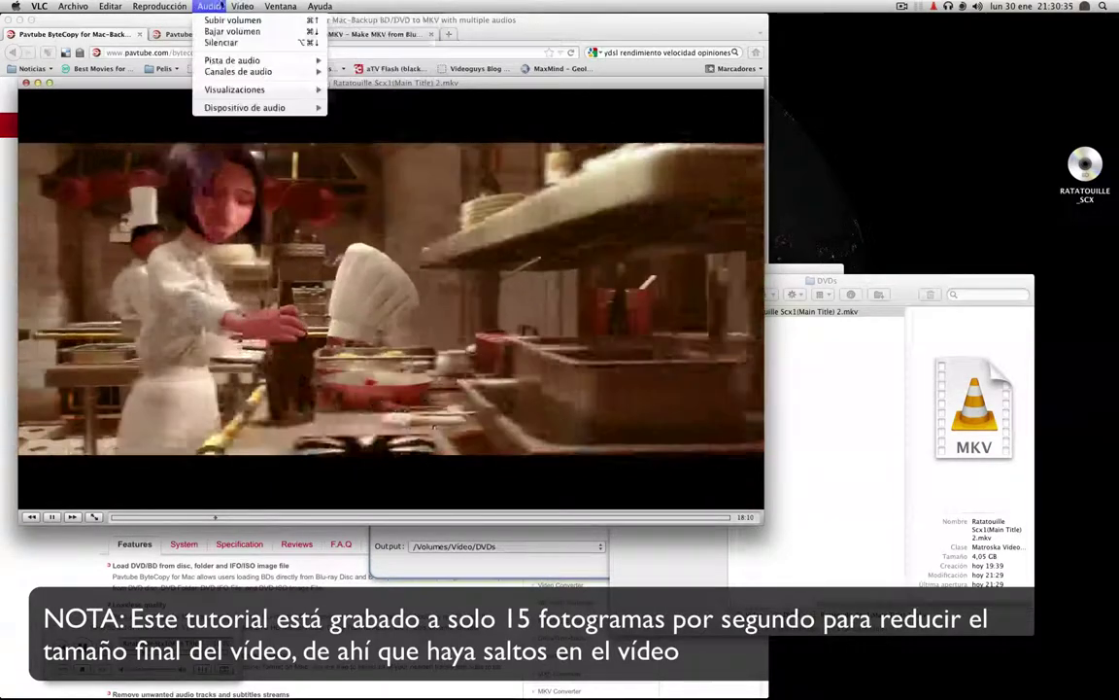
mouse_move(209, 7)
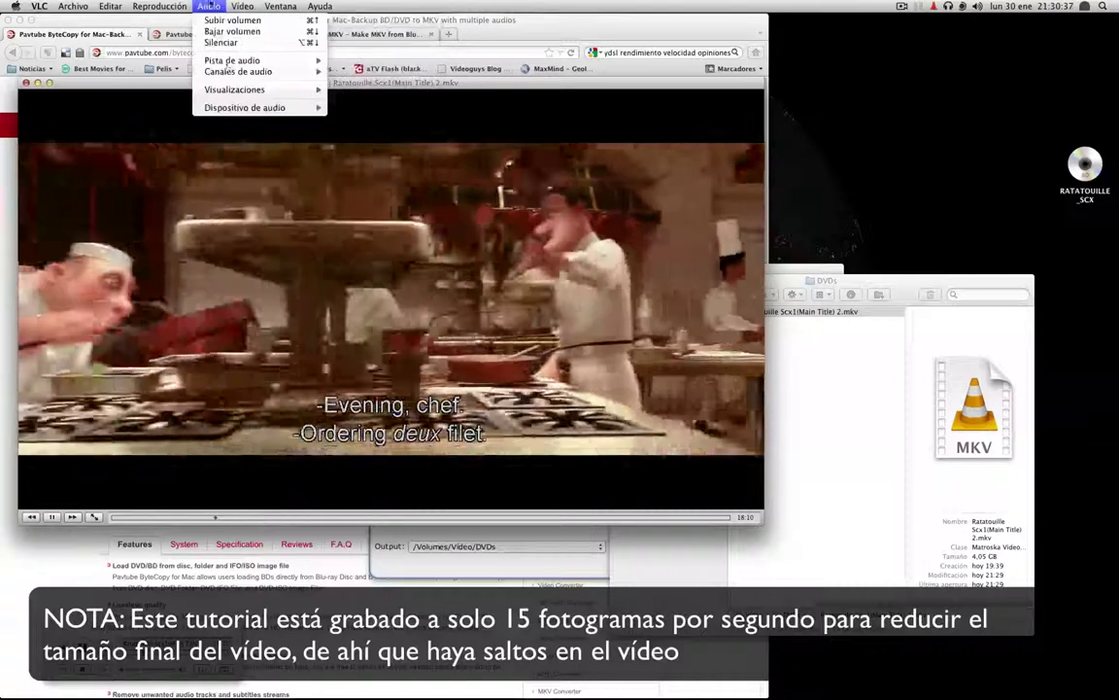
mouse_move(282, 60)
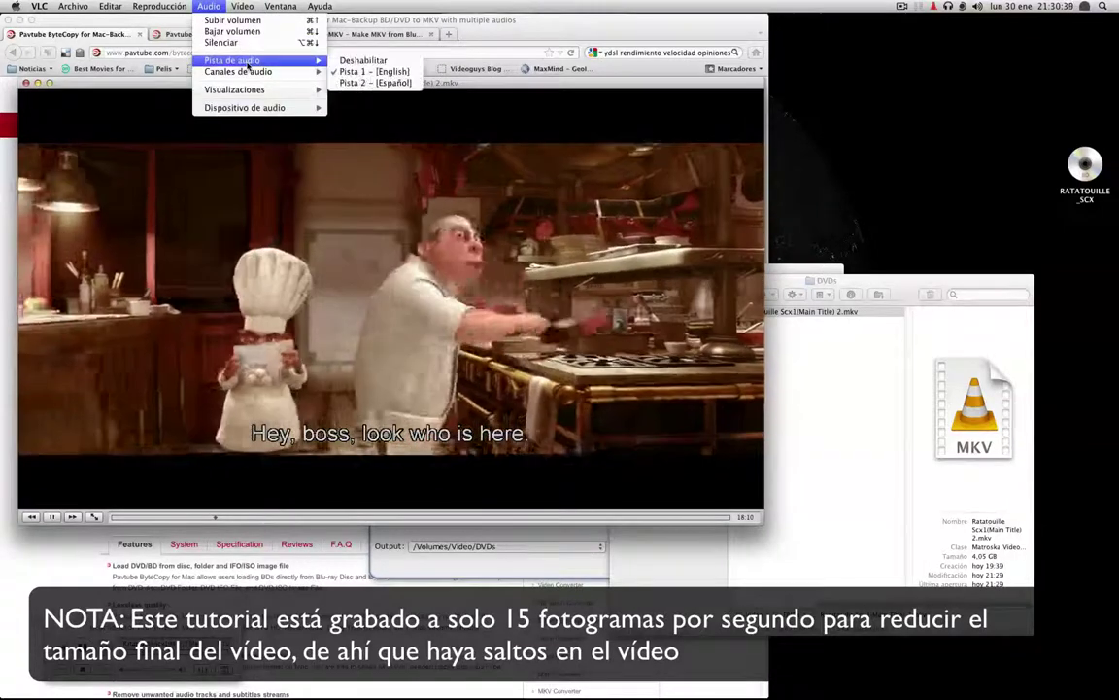
left_click(358, 85)
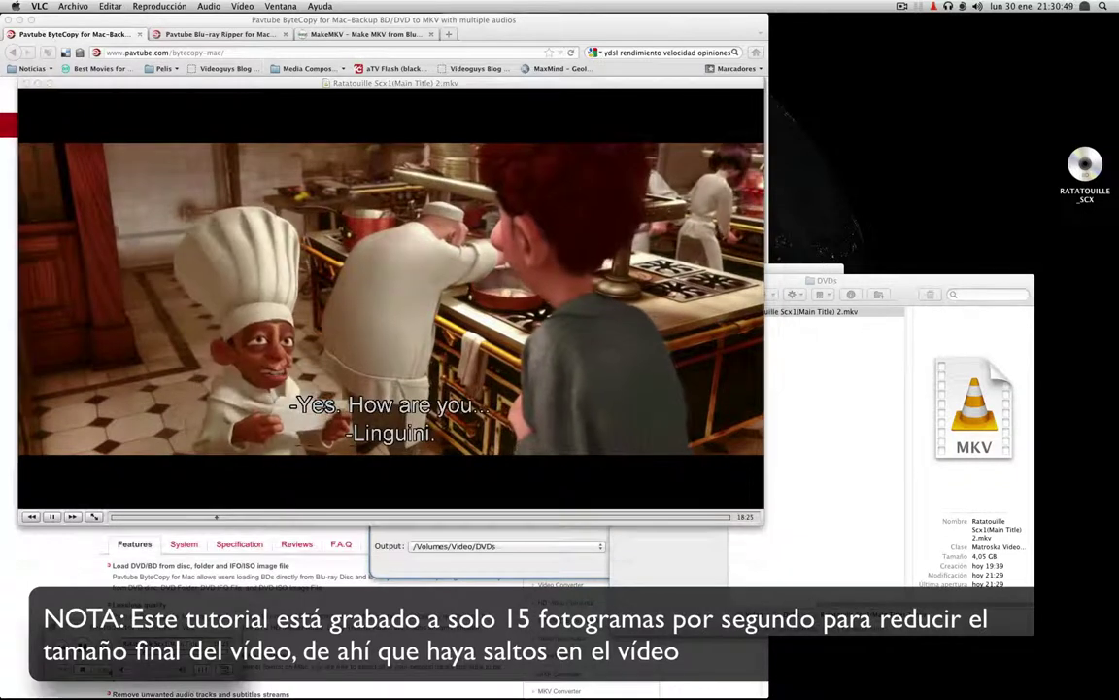
Disable the subtitles and show the film in full screen
left_click(242, 6)
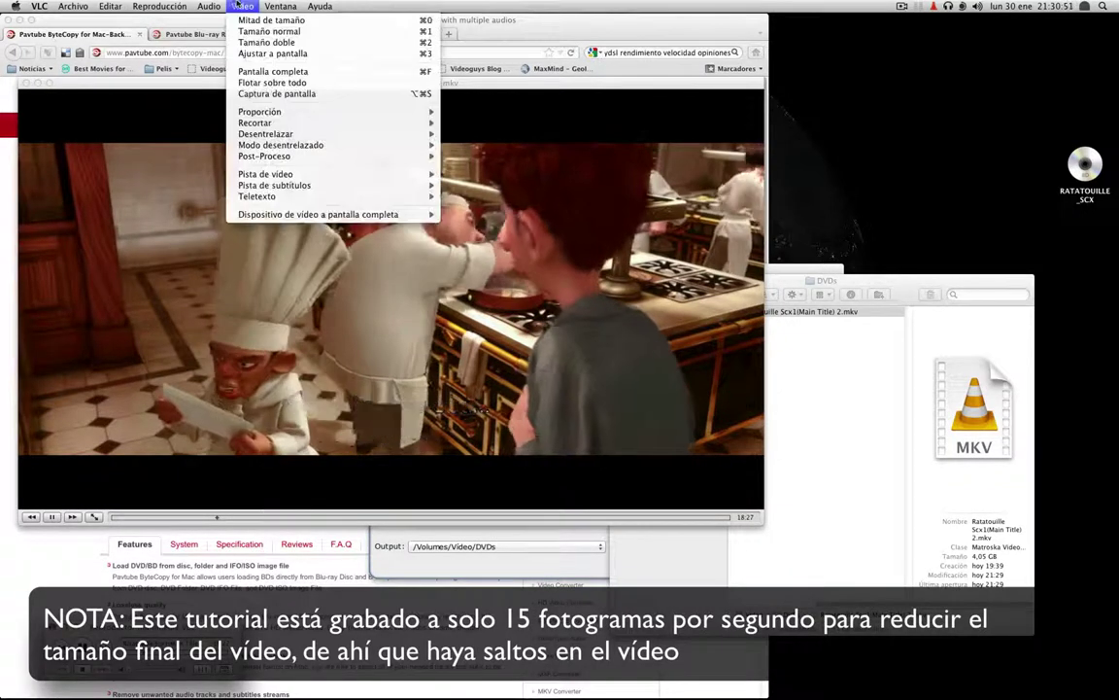
mouse_move(297, 184)
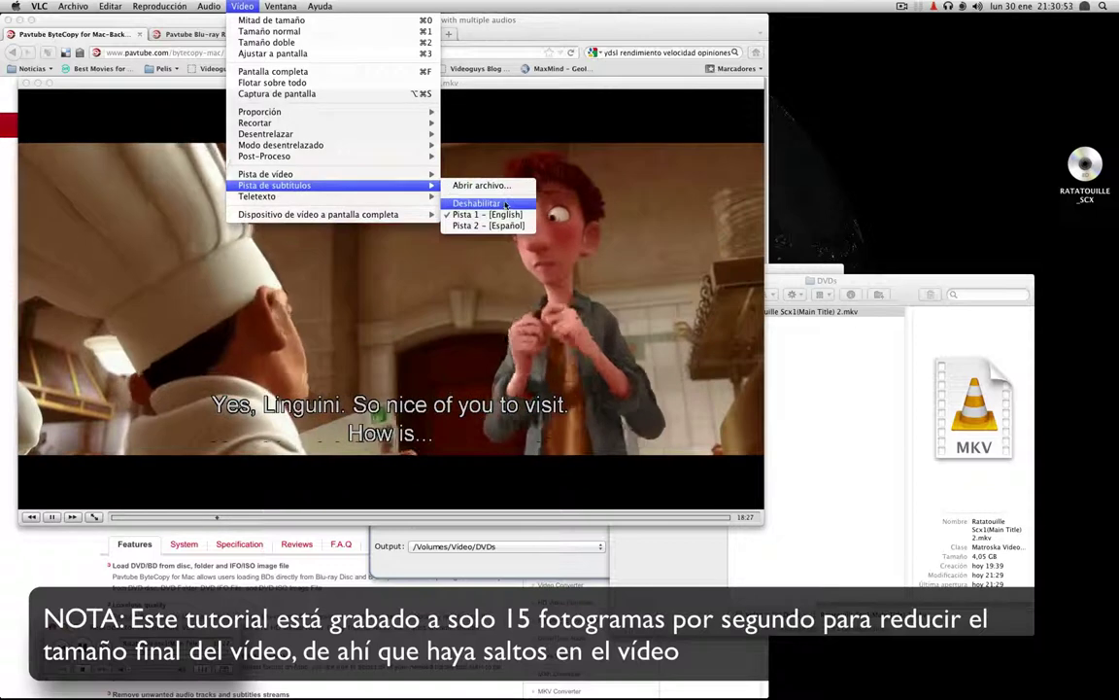
left_click(476, 203)
key("super+f")
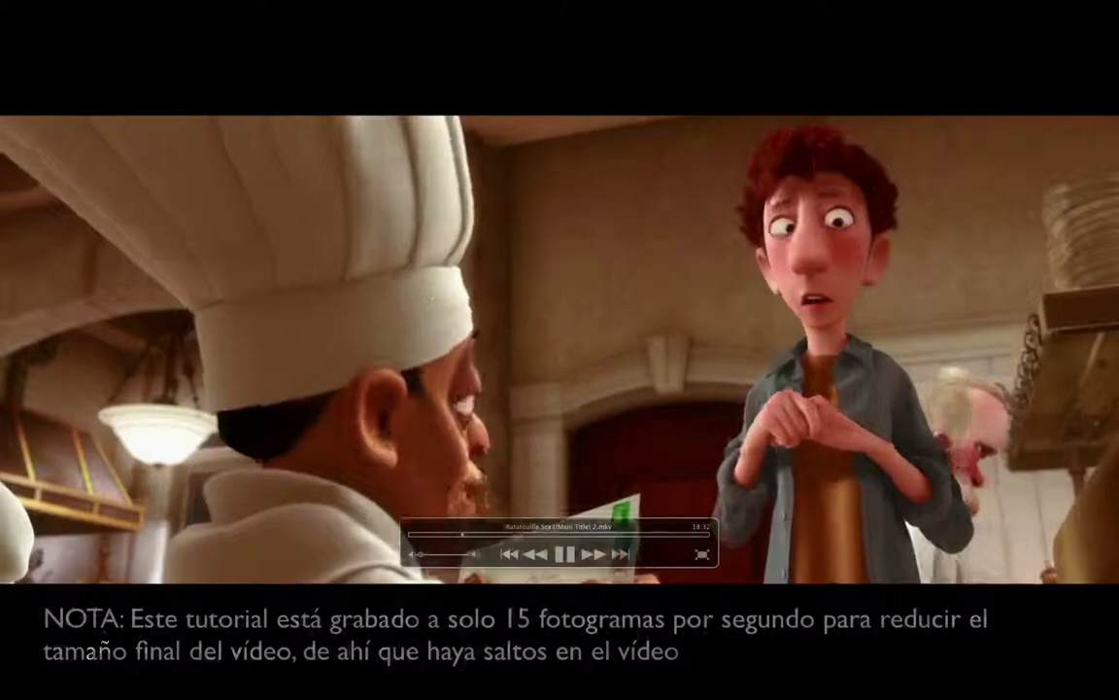